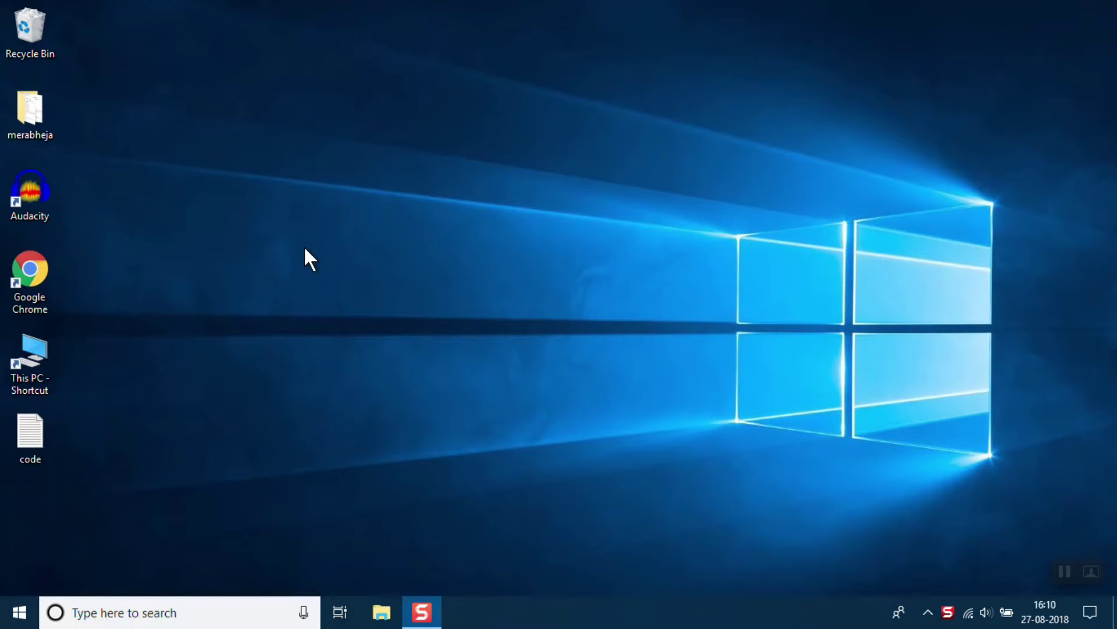
- Open Network Connections from Settings' Network & Internet WiFi page via Change adapter options
{"action": "left_click", "coordinate": [19, 613]}
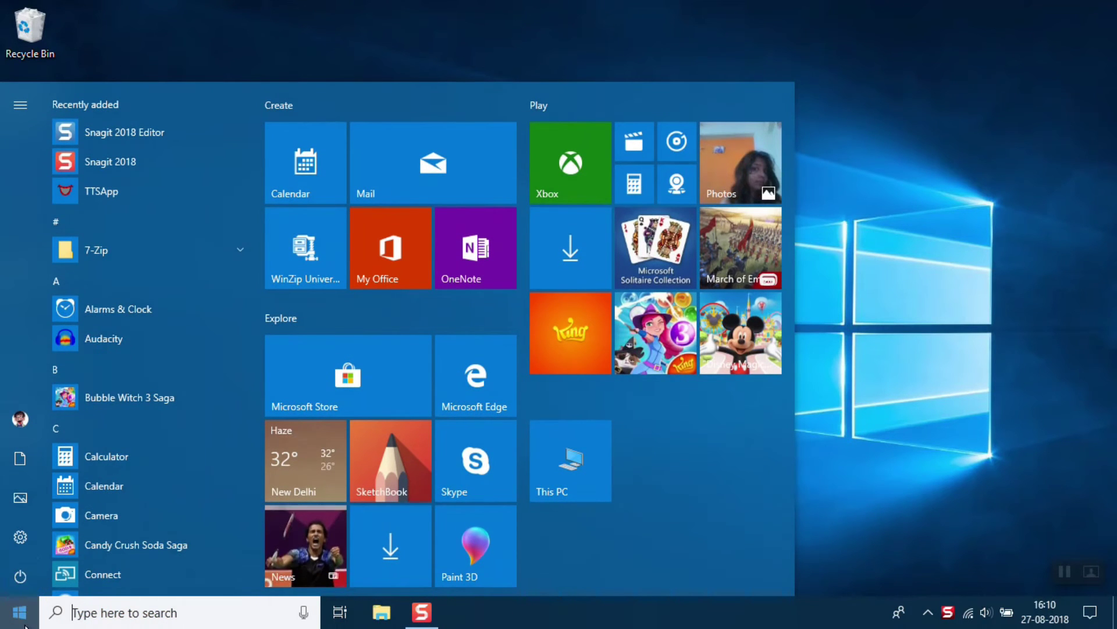
{"action": "left_click", "coordinate": [29, 534]}
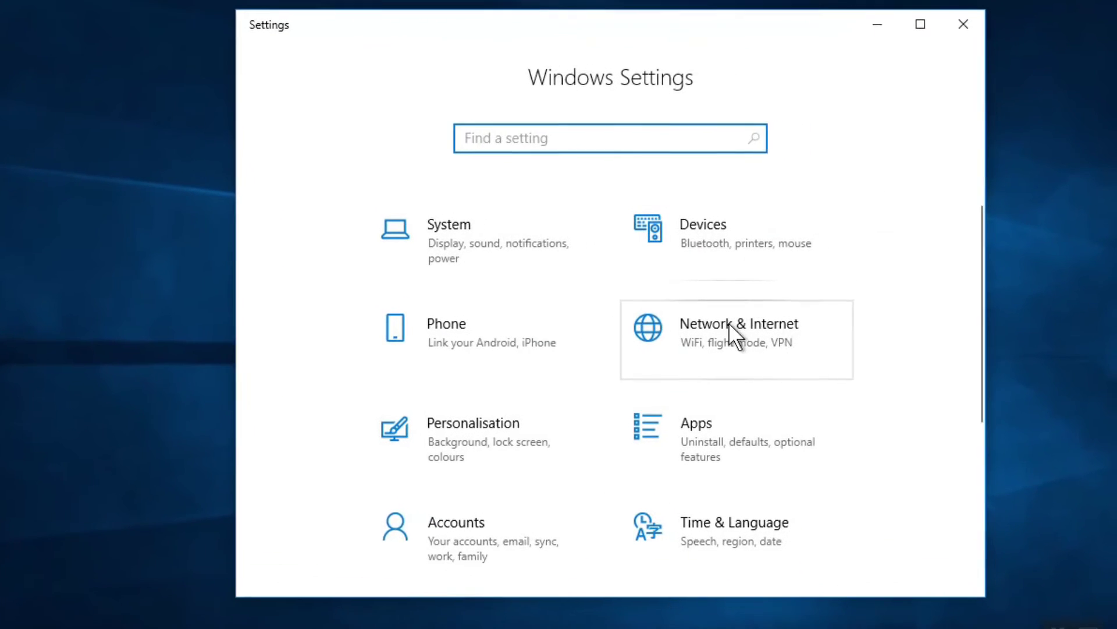
{"action": "left_click", "coordinate": [760, 361]}
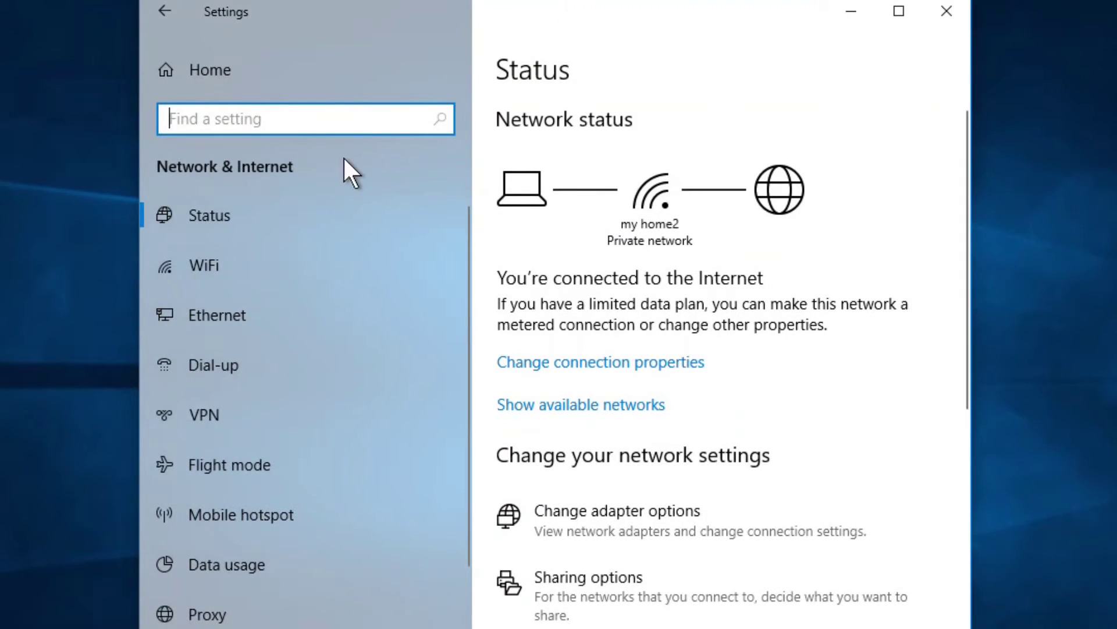
{"action": "left_click", "coordinate": [215, 260]}
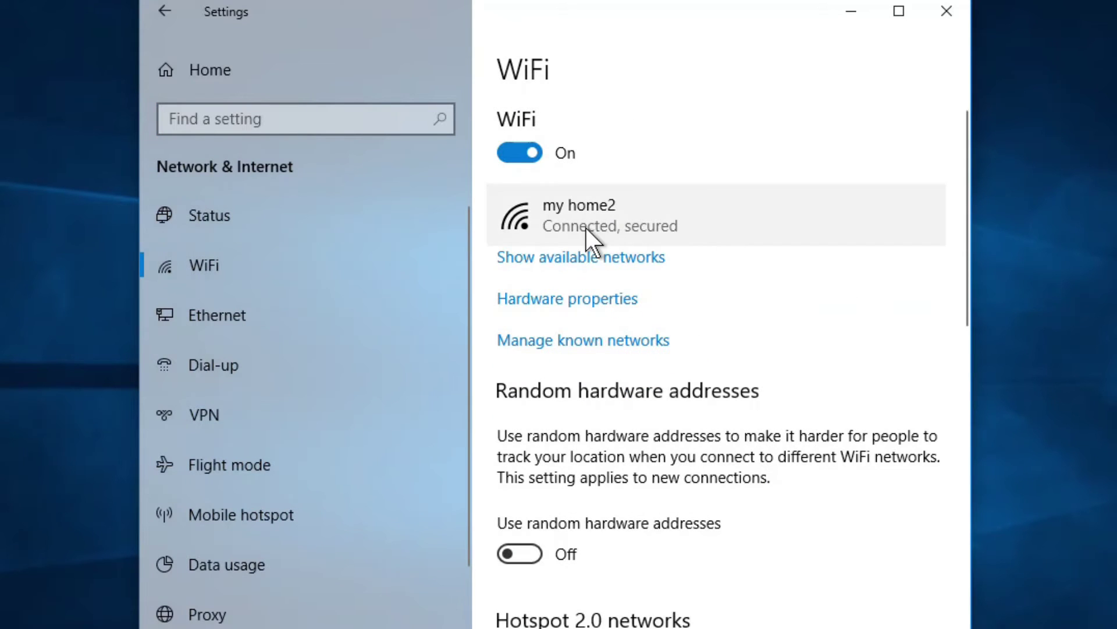
{"action": "scroll", "coordinate": [586, 233], "scroll_direction": "down", "scroll_amount": 5}
{"action": "scroll", "coordinate": [584, 235], "scroll_direction": "down", "scroll_amount": 5}
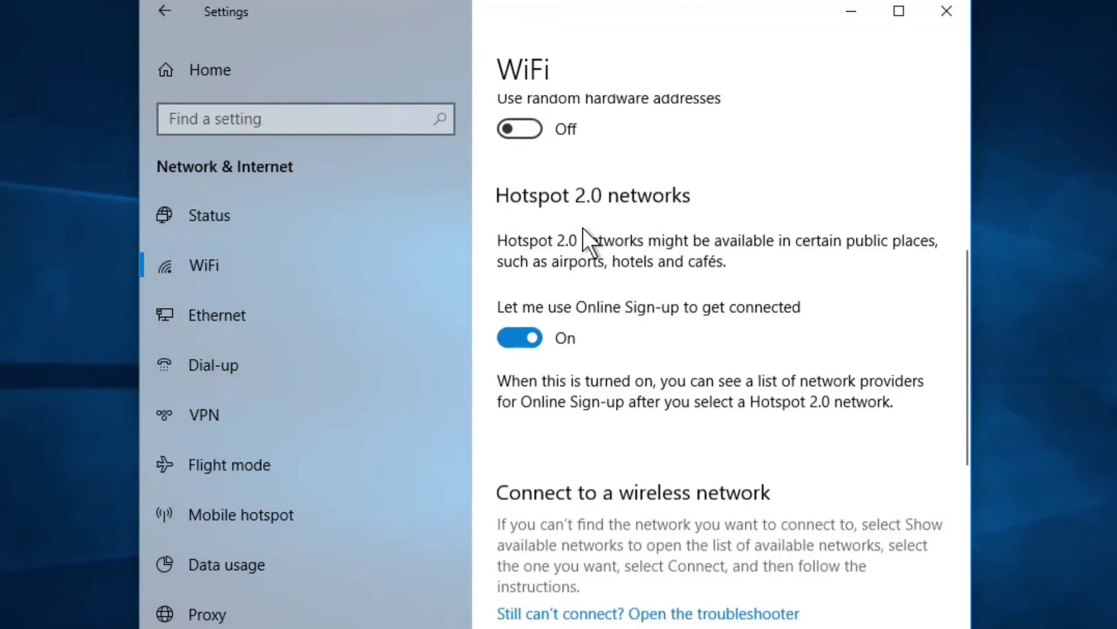
{"action": "scroll", "coordinate": [582, 228], "scroll_direction": "down", "scroll_amount": 5}
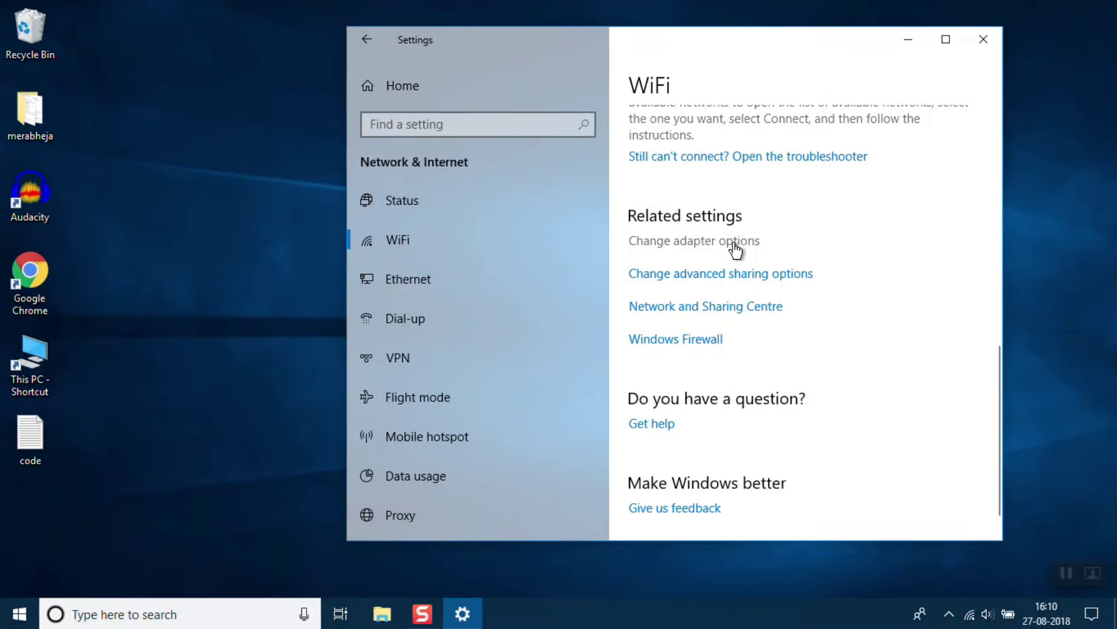
{"action": "left_click", "coordinate": [746, 251]}
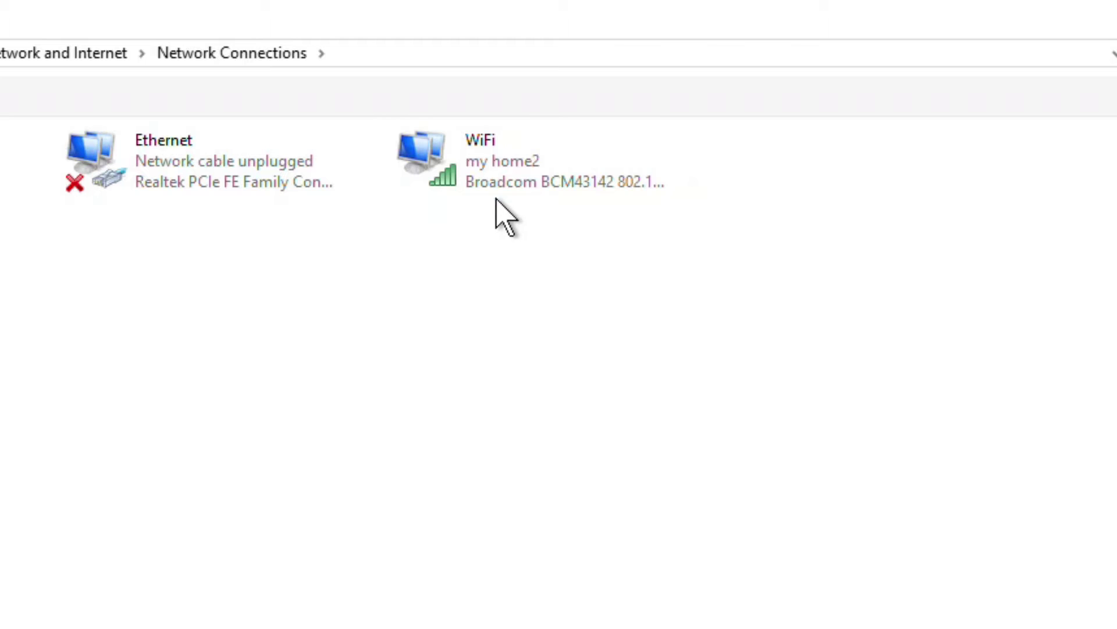
- Disable Client for Microsoft Networks in the WiFi adapter's properties, then close Network Connections
{"action": "right_click", "coordinate": [505, 174]}
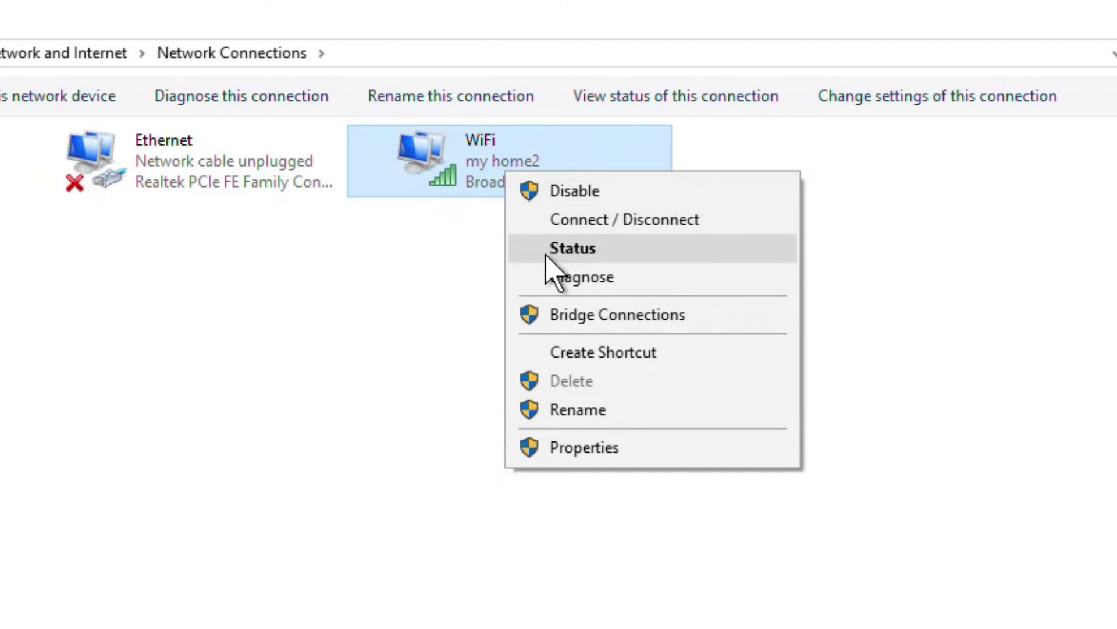
{"action": "left_click", "coordinate": [648, 454]}
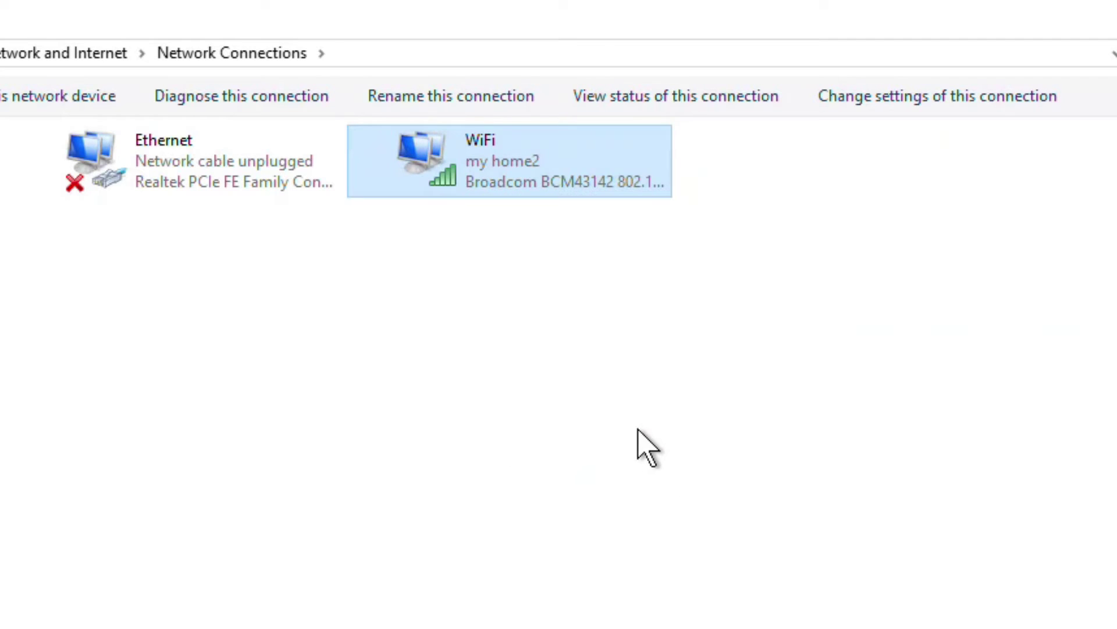
{"action": "left_click_drag", "start_coordinate": [51, 130], "coordinate": [661, 156]}
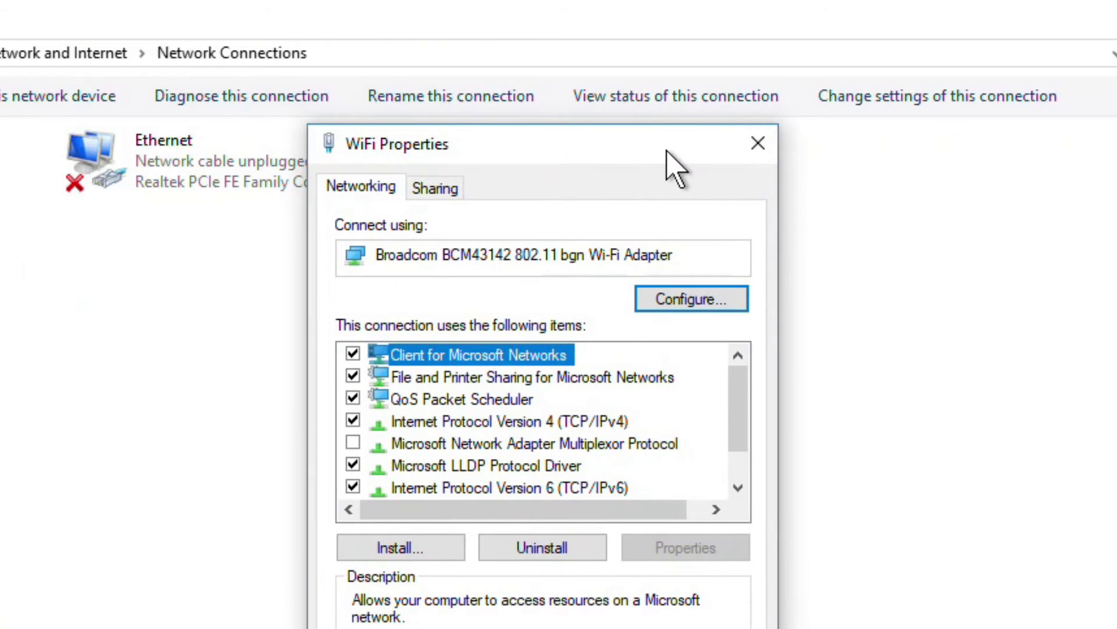
{"action": "left_click", "coordinate": [353, 355]}
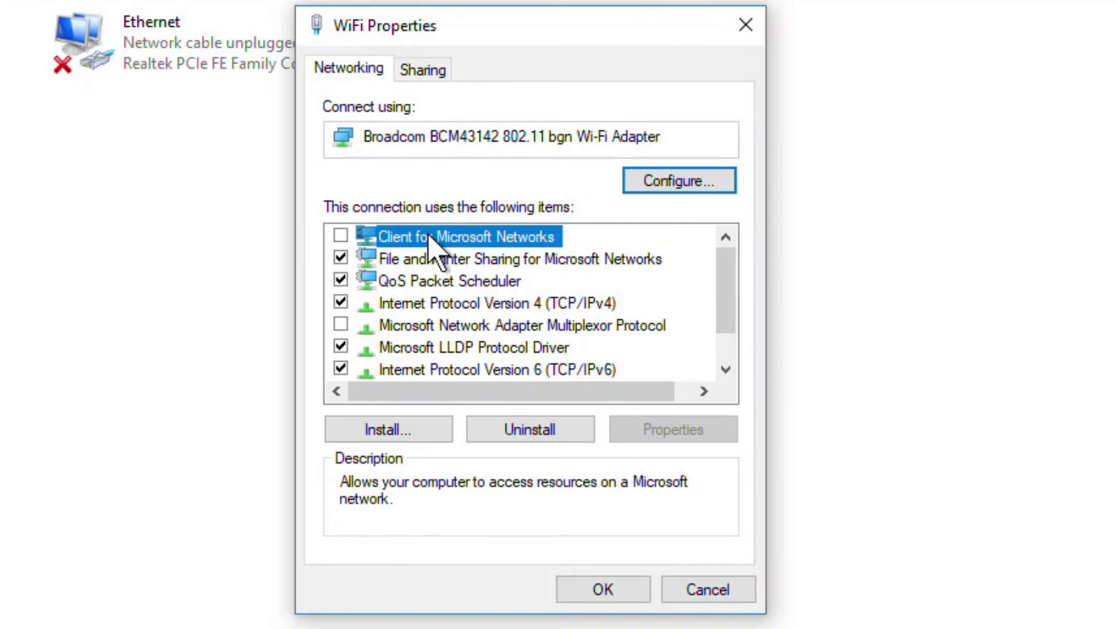
{"action": "left_click", "coordinate": [604, 594]}
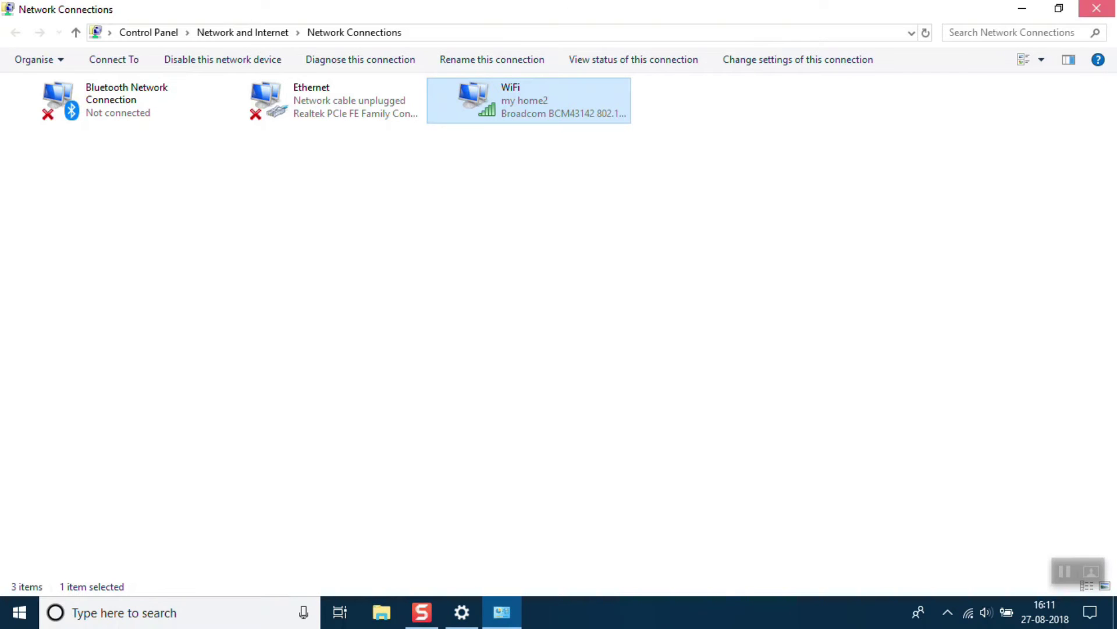
{"action": "key", "text": "alt+F4"}
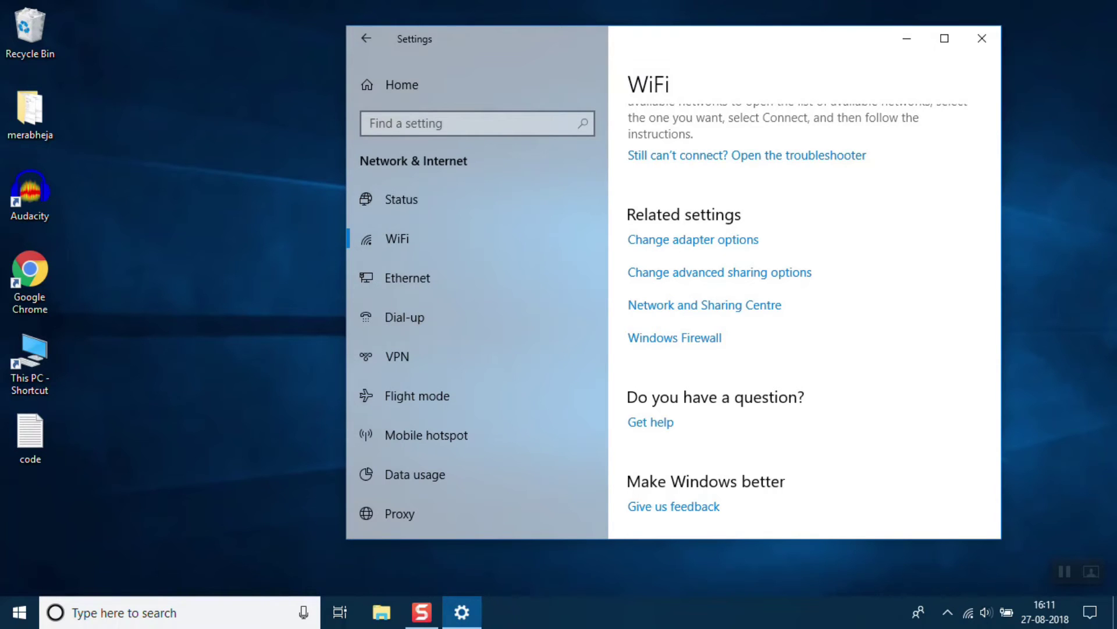
- Close Settings and launch Command Prompt as administrator from a search for 'command'
{"action": "left_click", "coordinate": [981, 39]}
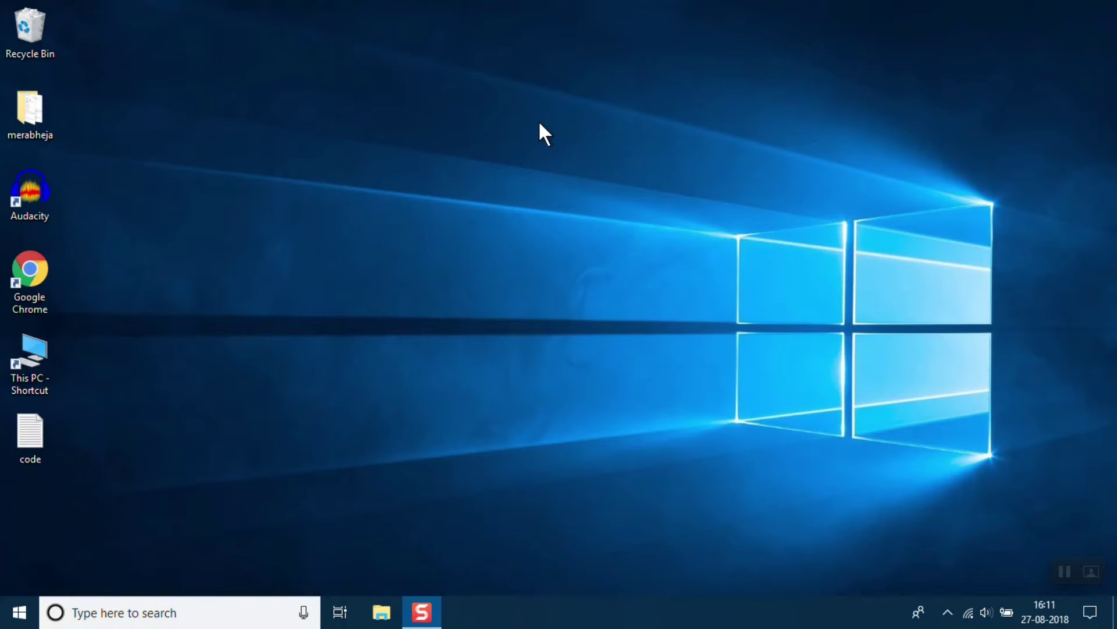
{"action": "left_click", "coordinate": [110, 610]}
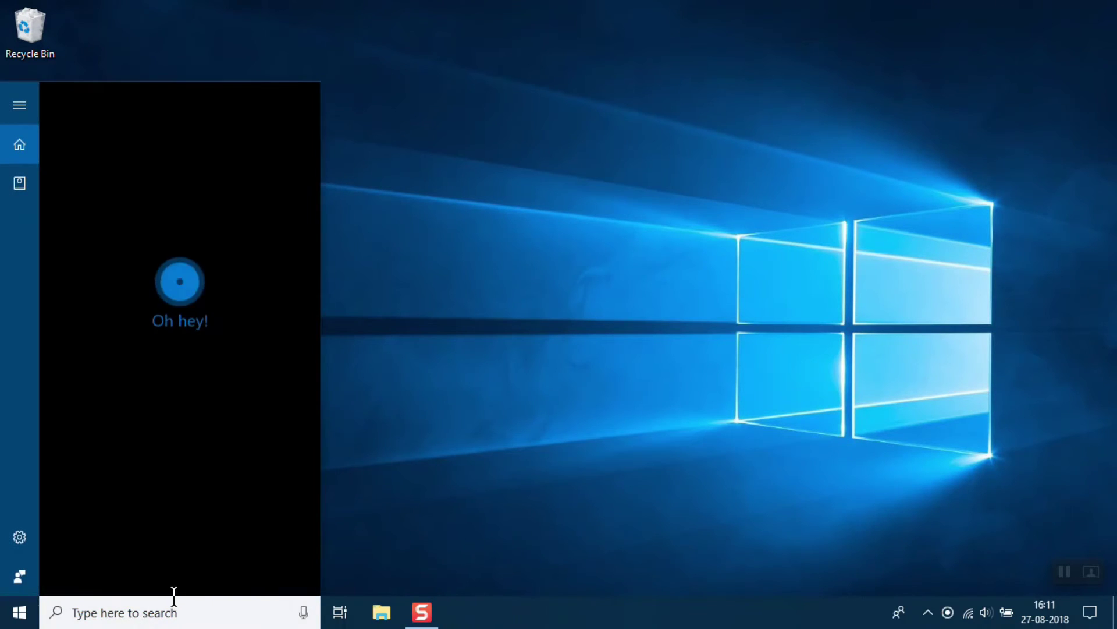
{"action": "type", "text": "comma"}
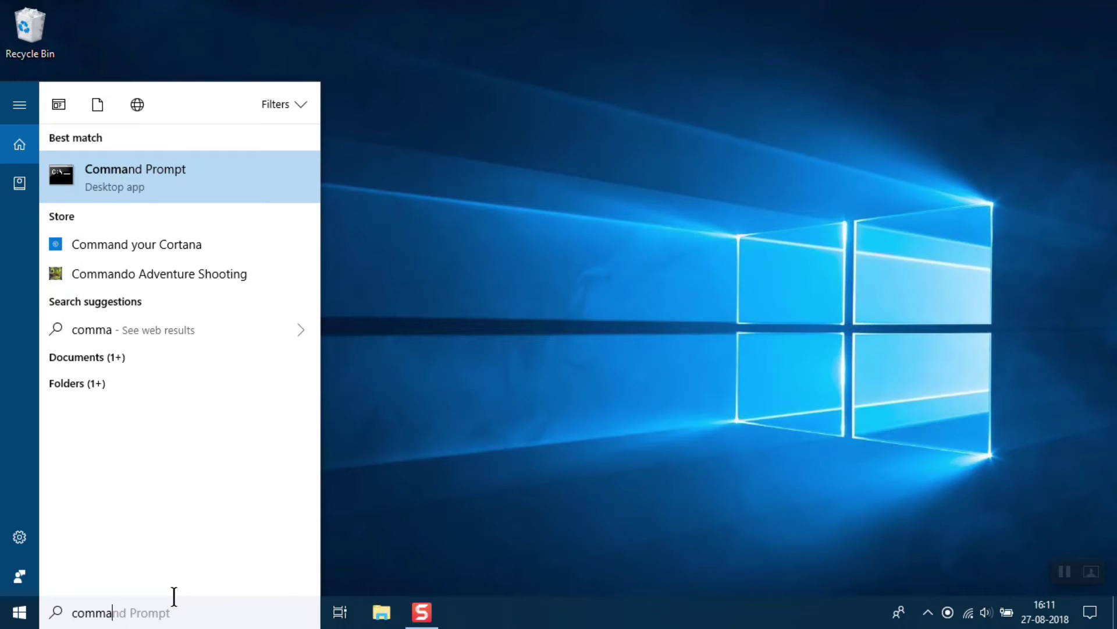
{"action": "type", "text": "nd"}
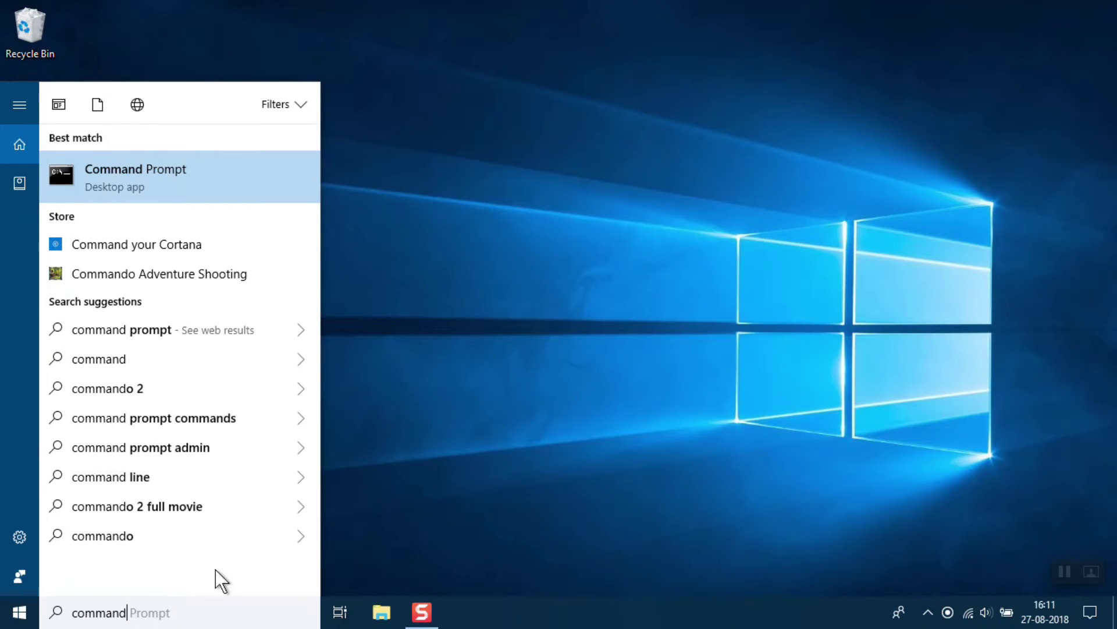
{"action": "right_click", "coordinate": [205, 176]}
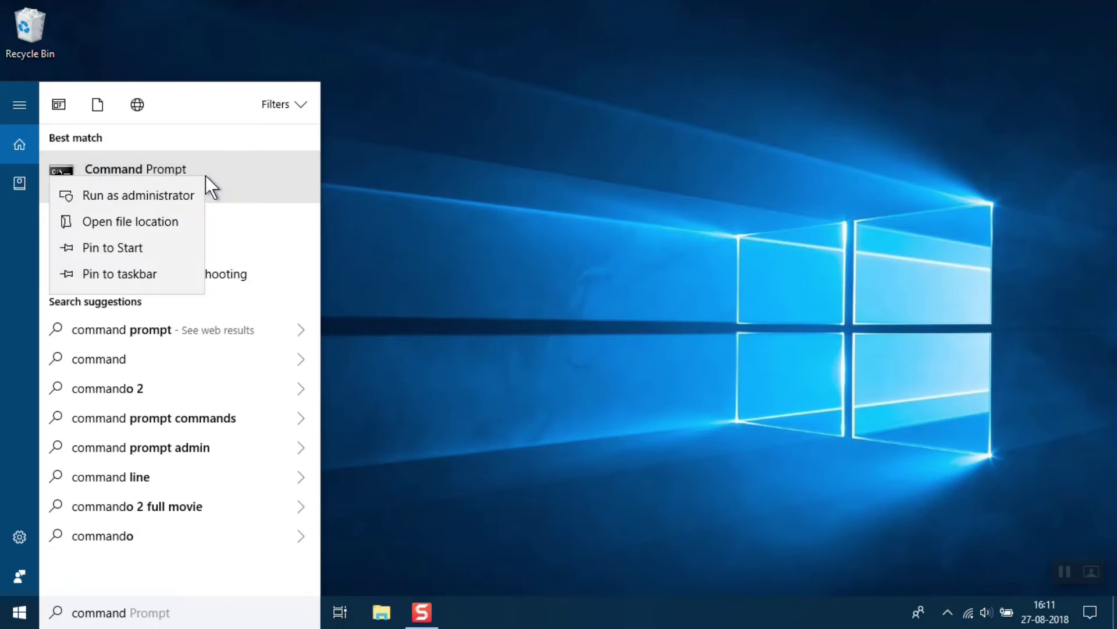
{"action": "left_click", "coordinate": [182, 194]}
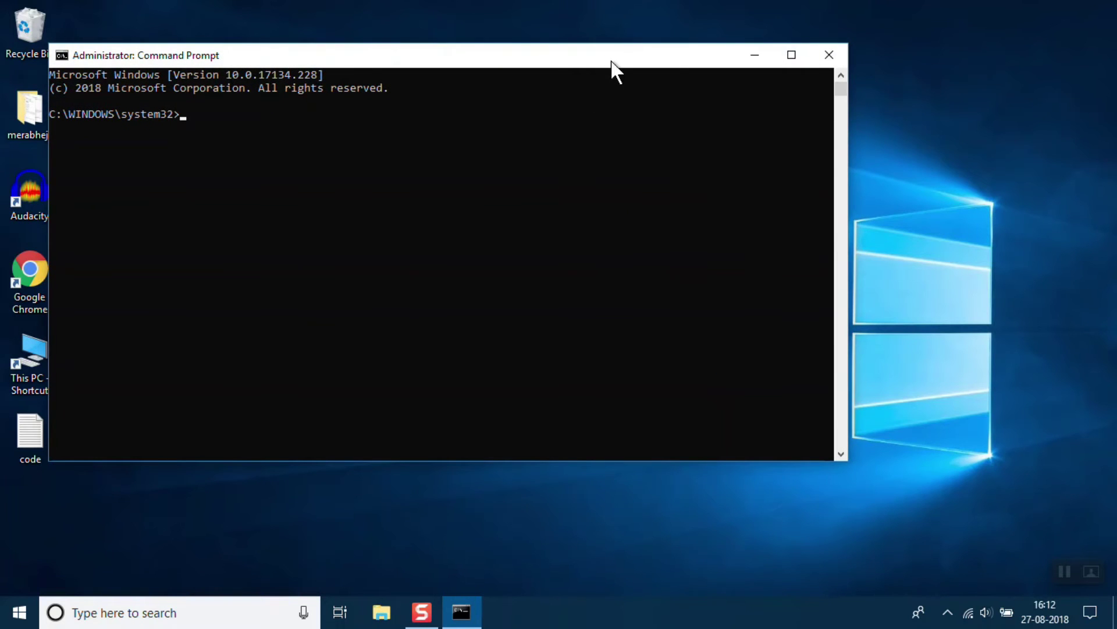
- Flush the DNS resolver cache with ipconfig /flushdns, then enter nbtstat -RR at the prompt
{"action": "left_click_drag", "start_coordinate": [612, 66], "coordinate": [778, 70]}
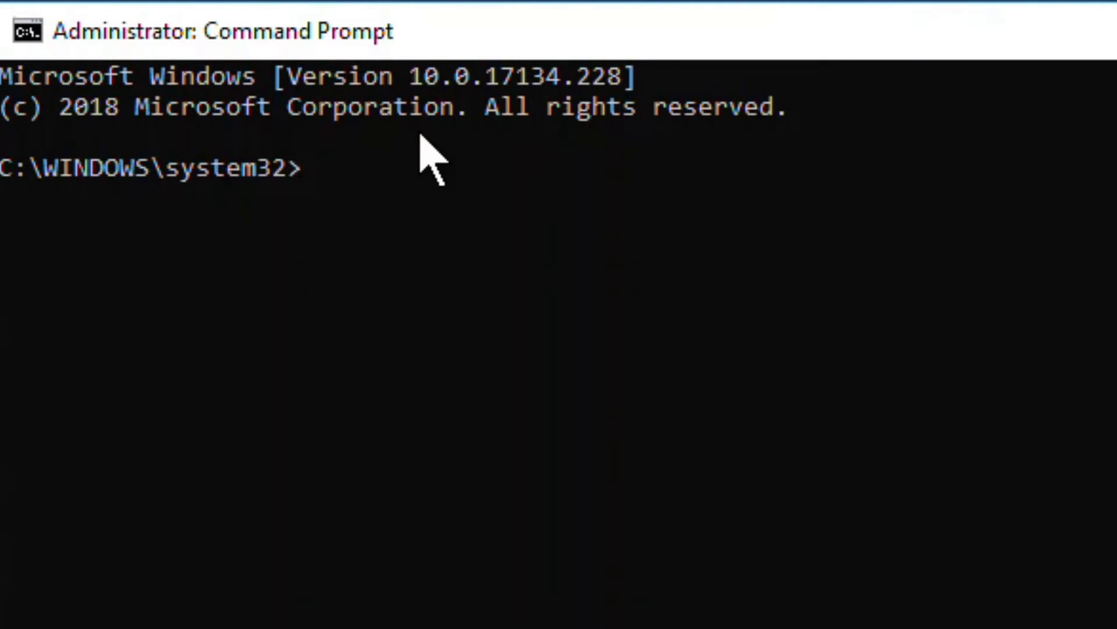
{"action": "type", "text": "ipconfig"}
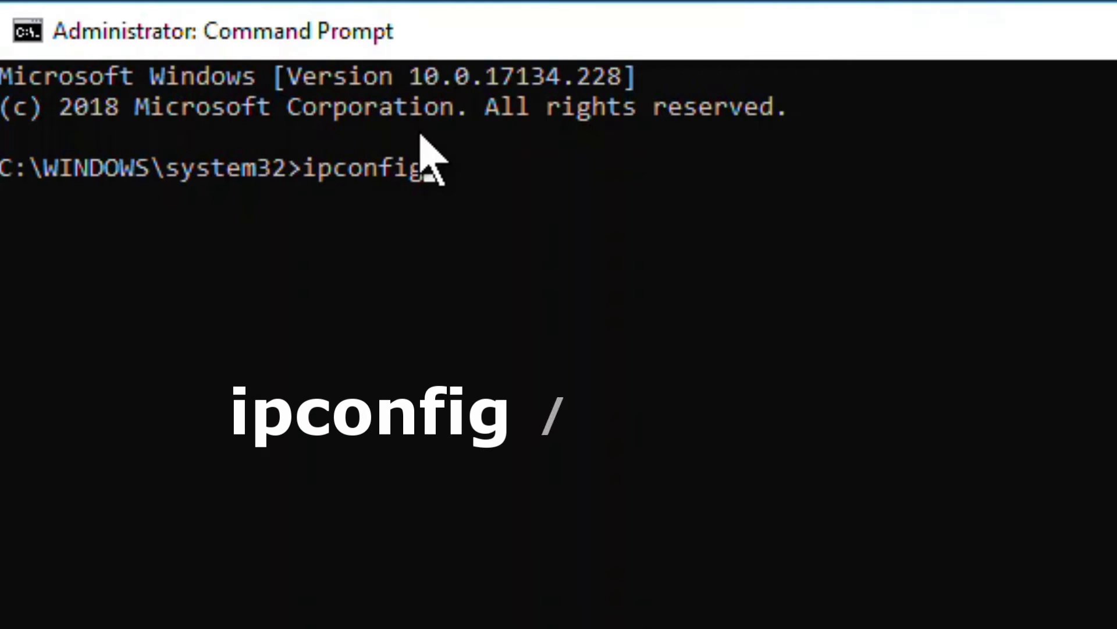
{"action": "type", "text": " /flushdns"}
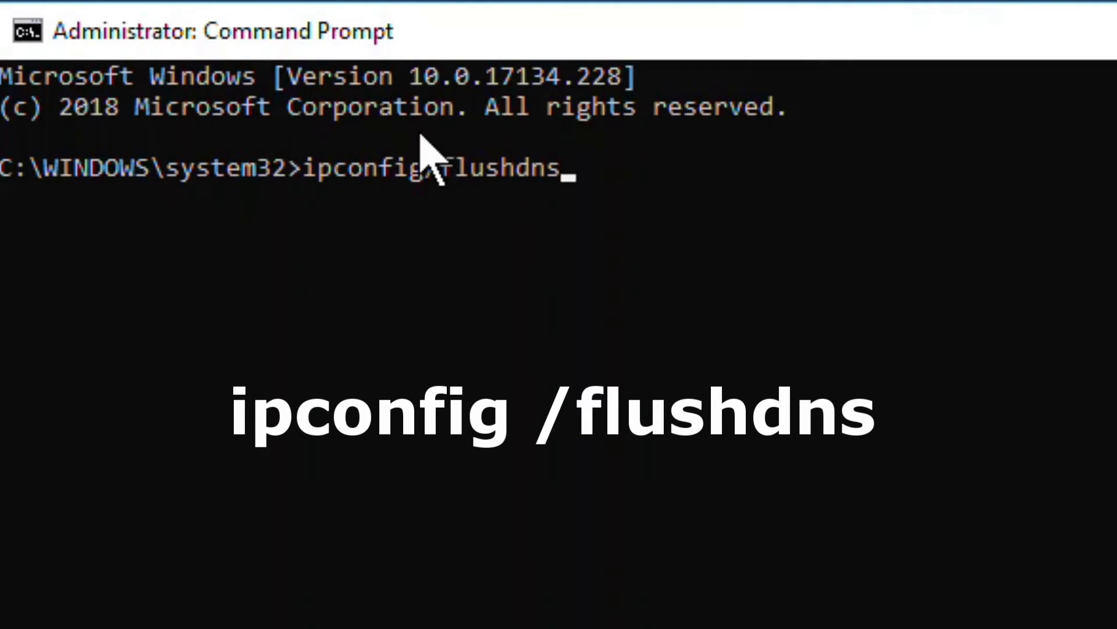
{"action": "key", "text": "Return"}
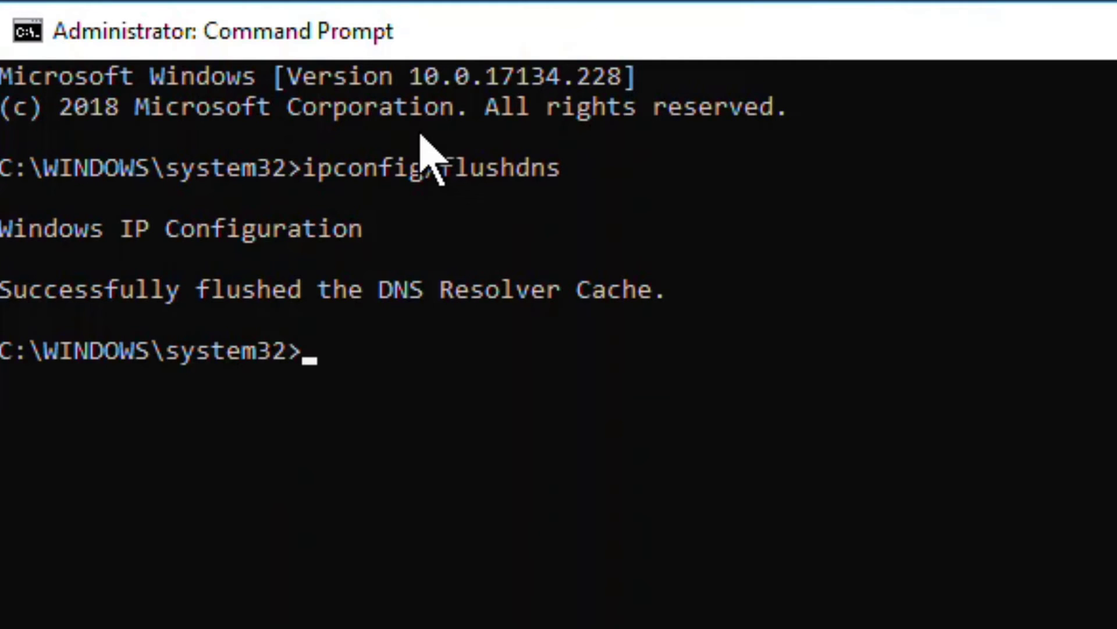
{"action": "type", "text": "nbtstat -RR"}
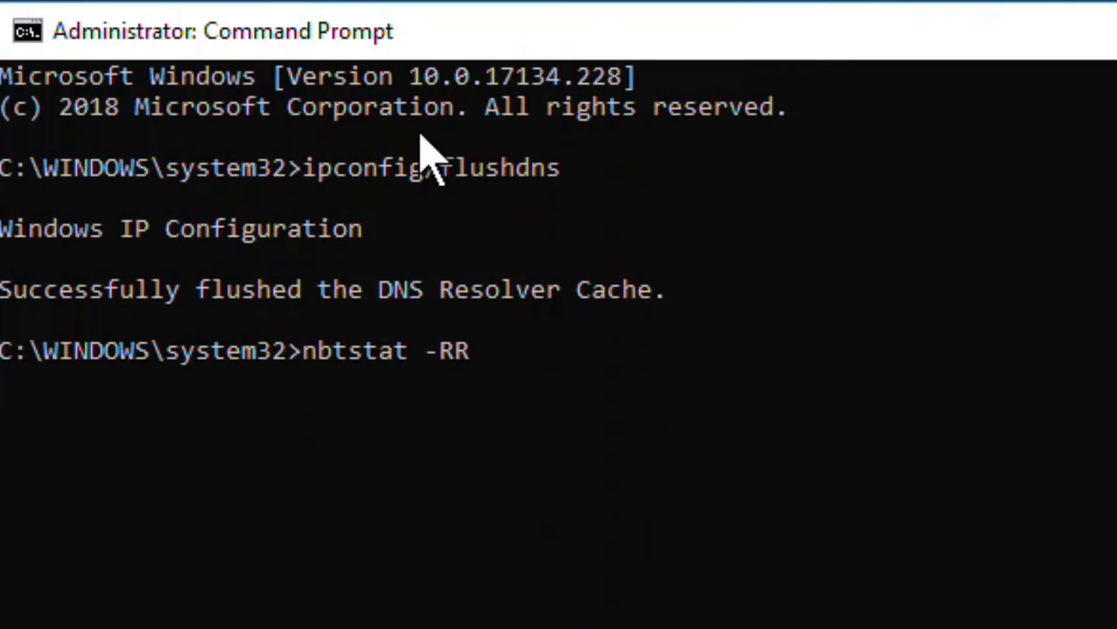
- Run nbtstat -RR to refresh NetBIOS names, then enter netsh int ip reset
{"action": "key", "text": "Return"}
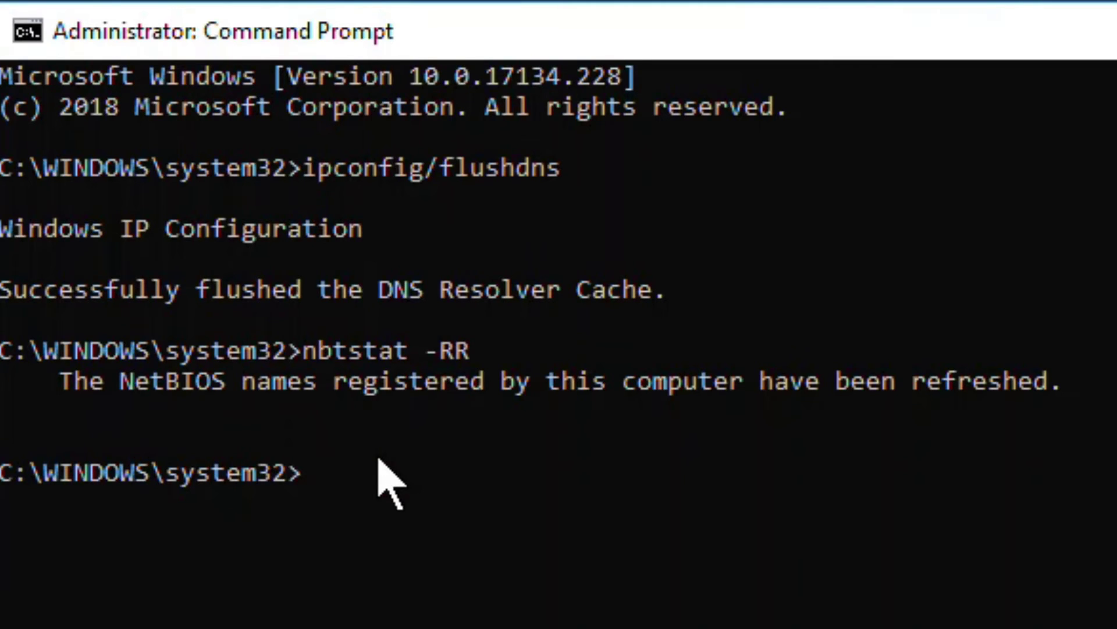
{"action": "type", "text": "netsh"}
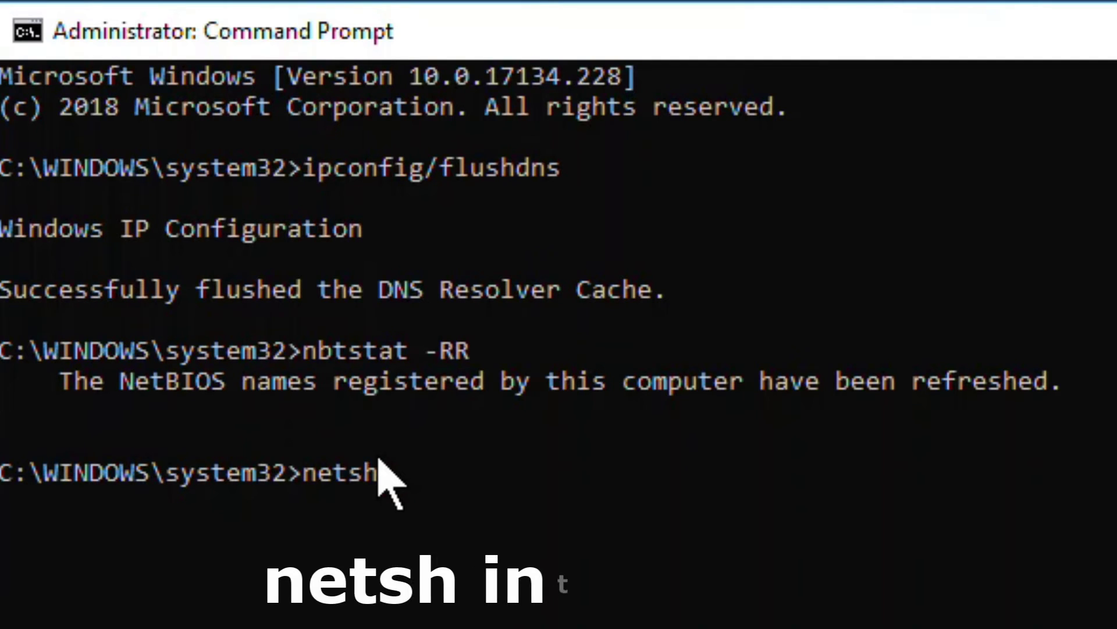
{"action": "type", "text": " int i"}
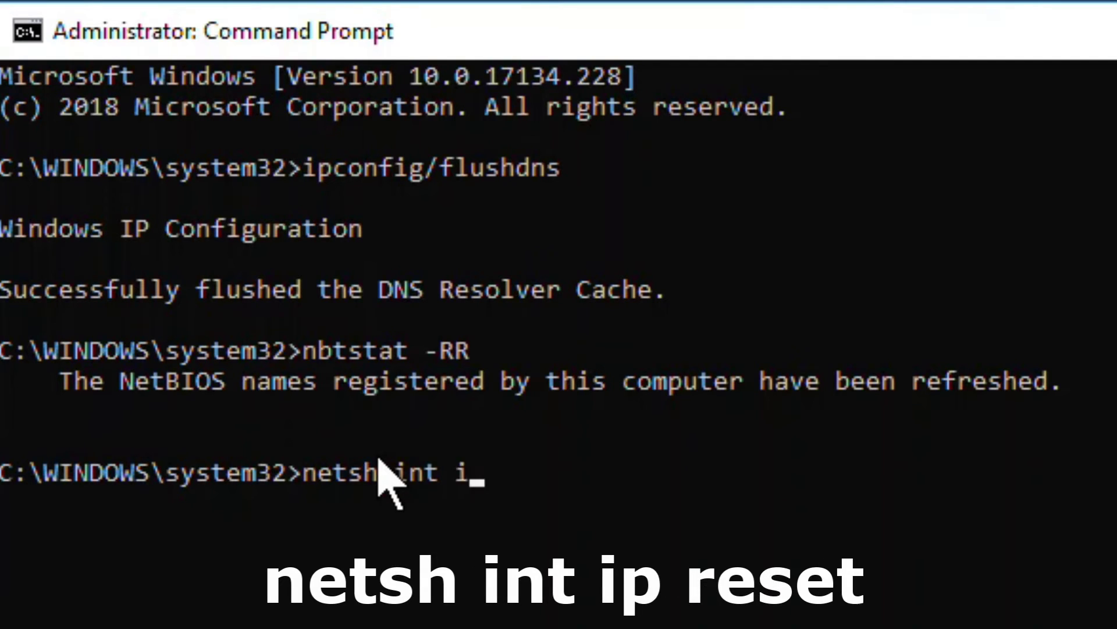
{"action": "type", "text": "p reset"}
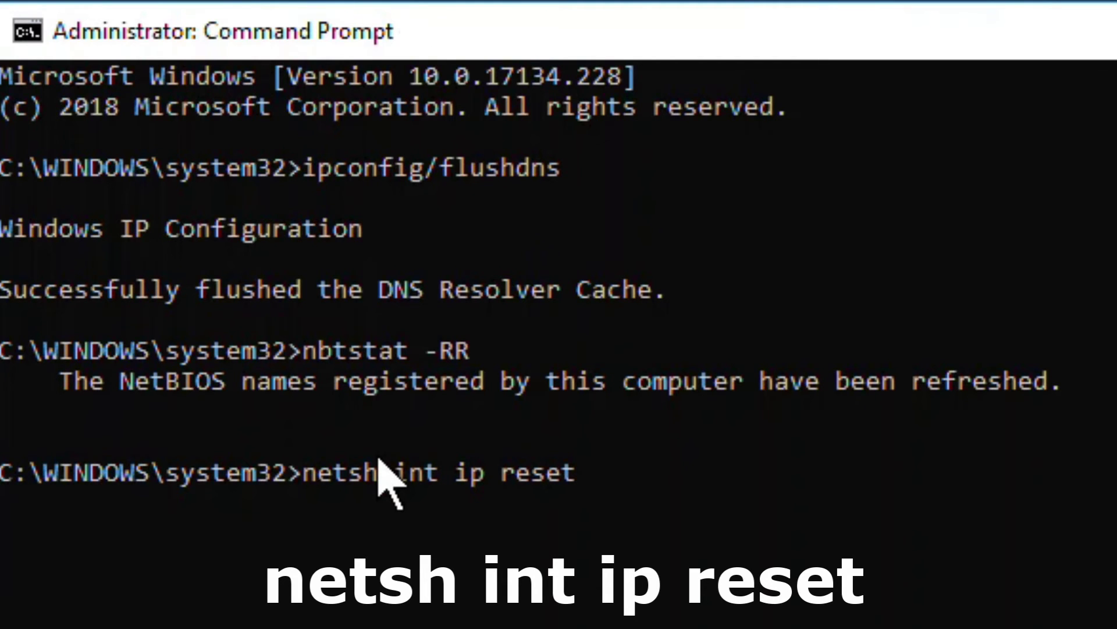
- Run netsh int ip reset to reset the TCP/IP stack
{"action": "key", "text": "Return"}
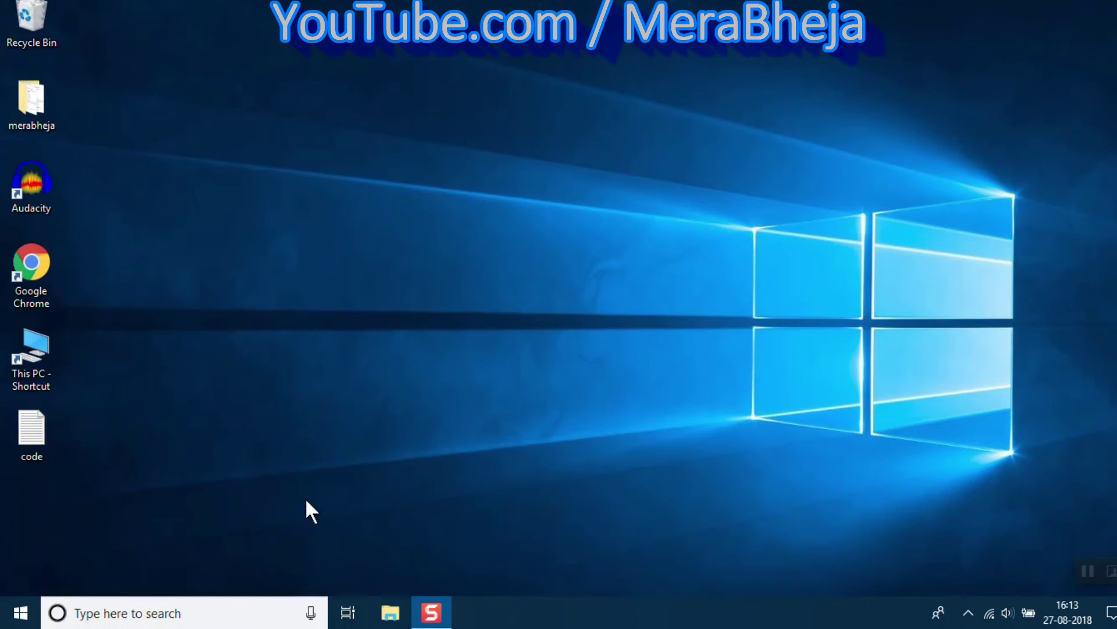
- Search Windows for 'device manager'
{"action": "left_click", "coordinate": [156, 612]}
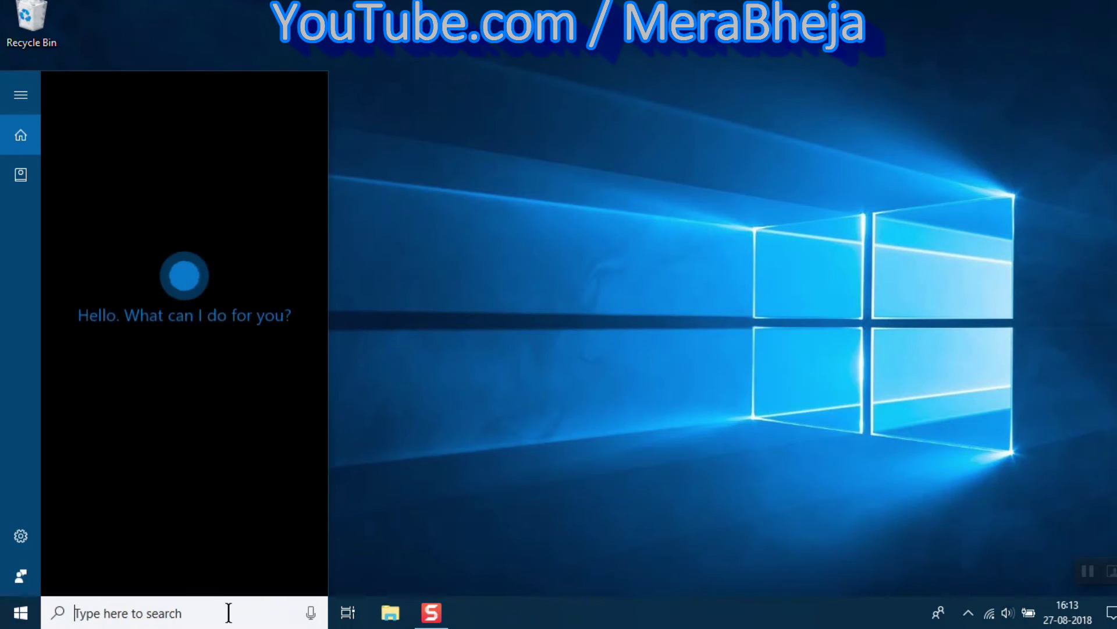
{"action": "type", "text": "device manage"}
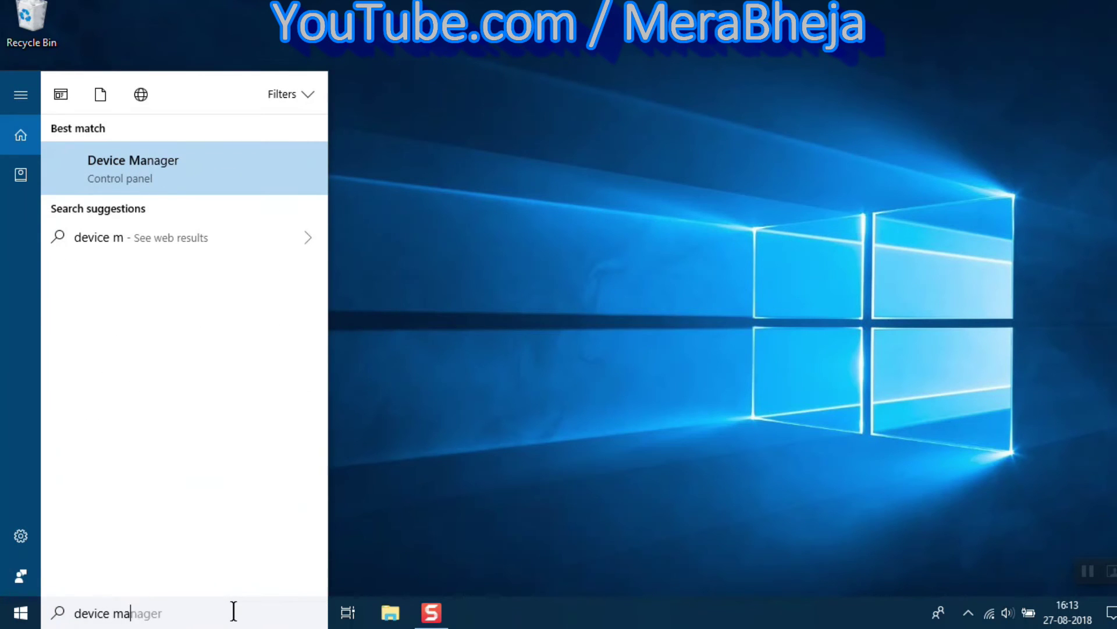
{"action": "type", "text": "r"}
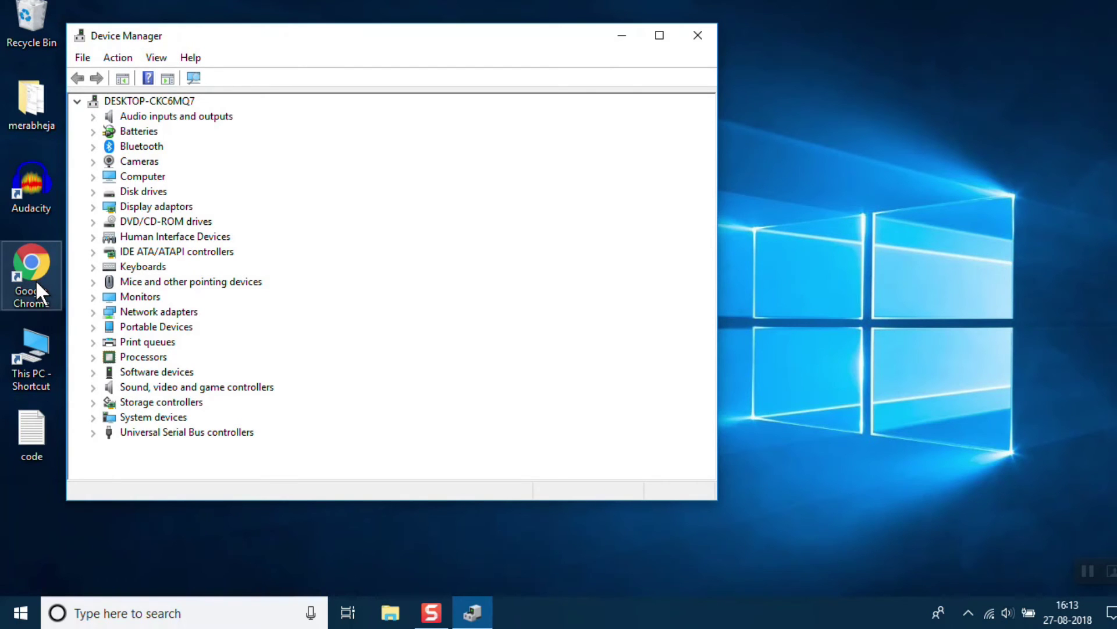
- Center Device Manager, turn on View > Show hidden devices, and expand Network adapters
{"action": "left_click_drag", "start_coordinate": [452, 35], "coordinate": [642, 43]}
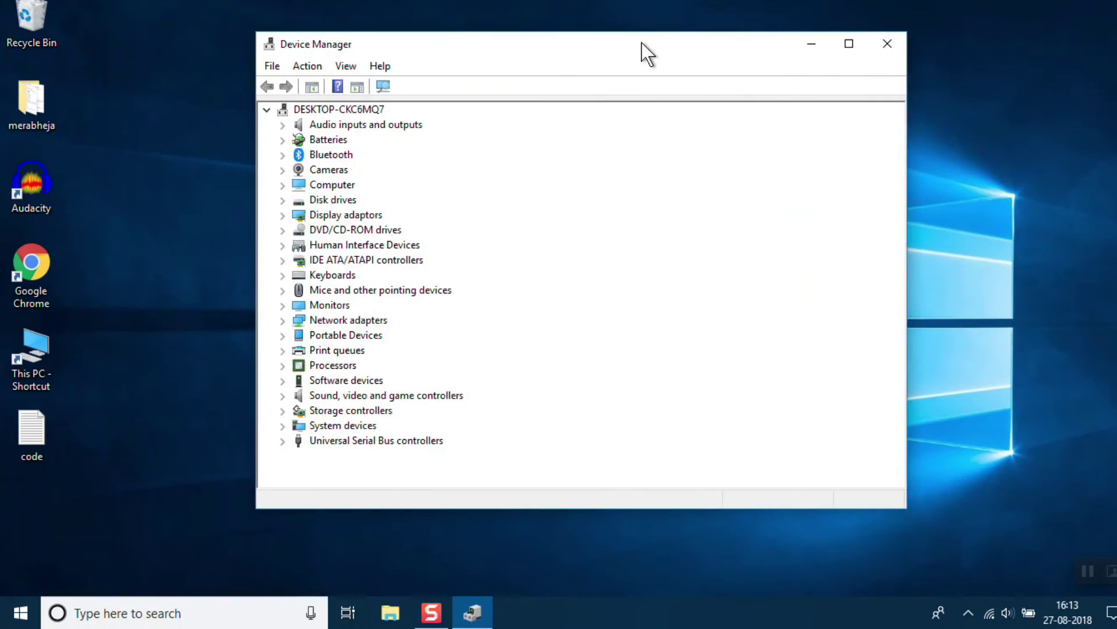
{"action": "left_click", "coordinate": [350, 67]}
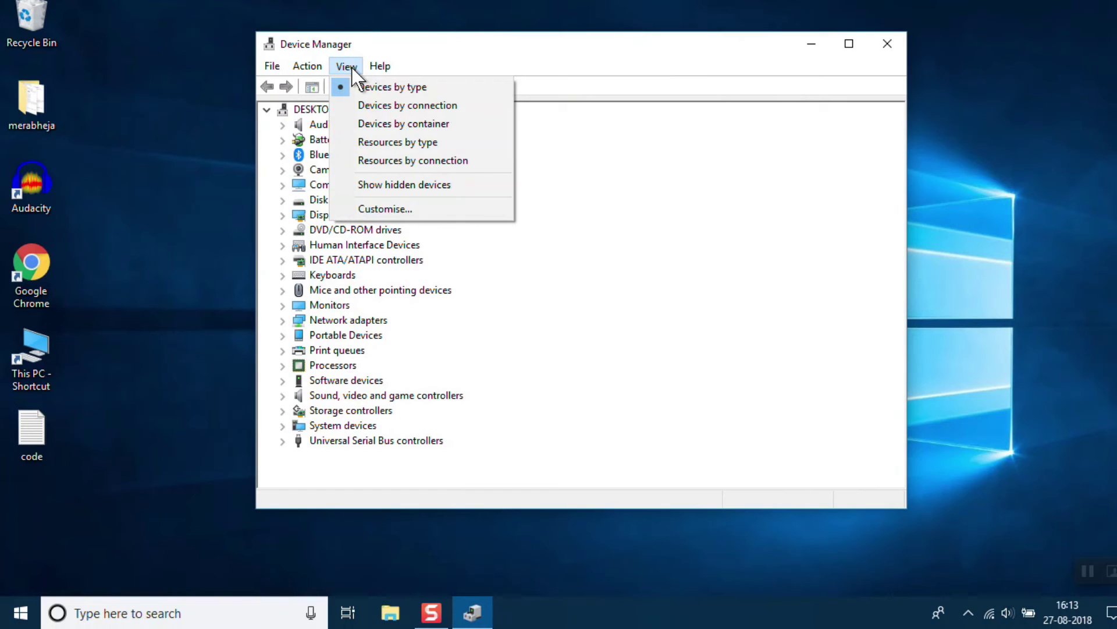
{"action": "left_click", "coordinate": [461, 188]}
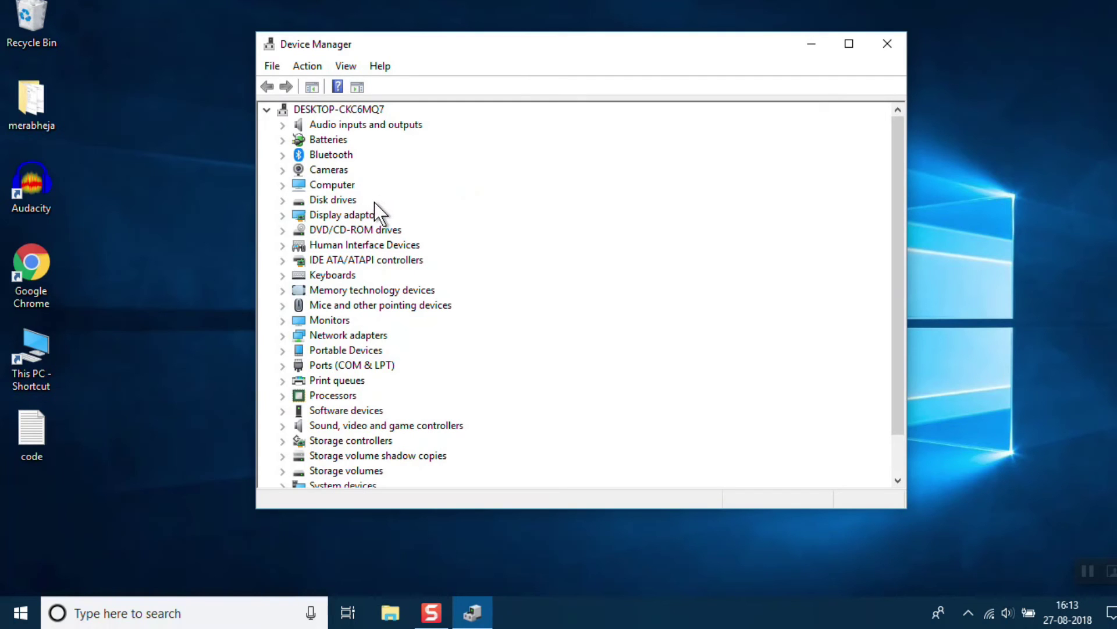
{"action": "left_click", "coordinate": [283, 336]}
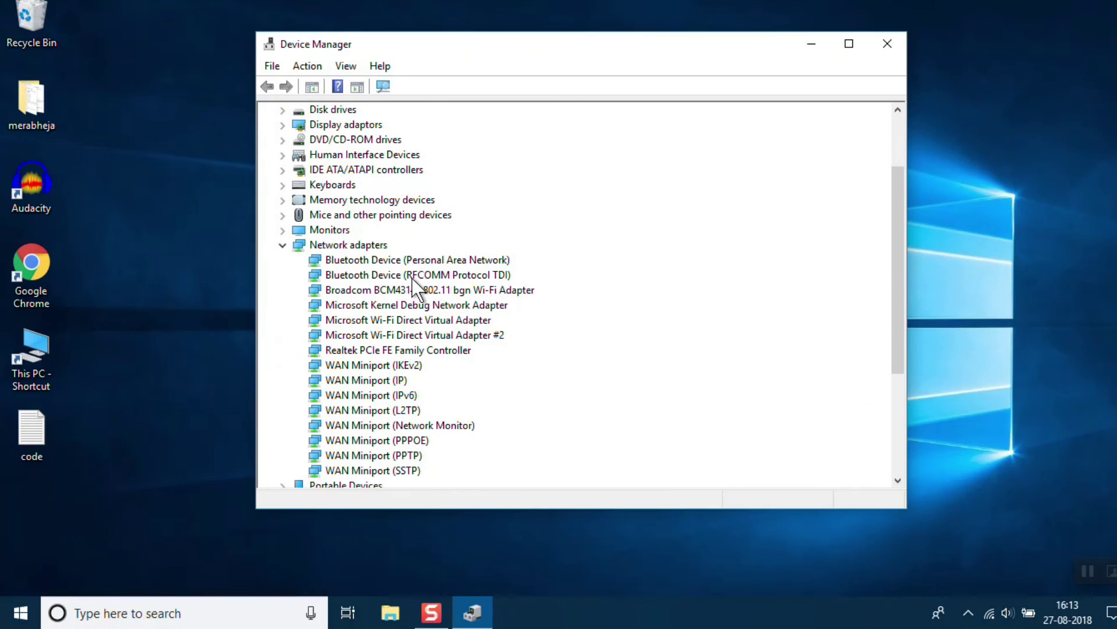
- Uninstall the Bluetooth Personal Area Network and Bluetooth RFCOMM network devices
{"action": "right_click", "coordinate": [403, 261]}
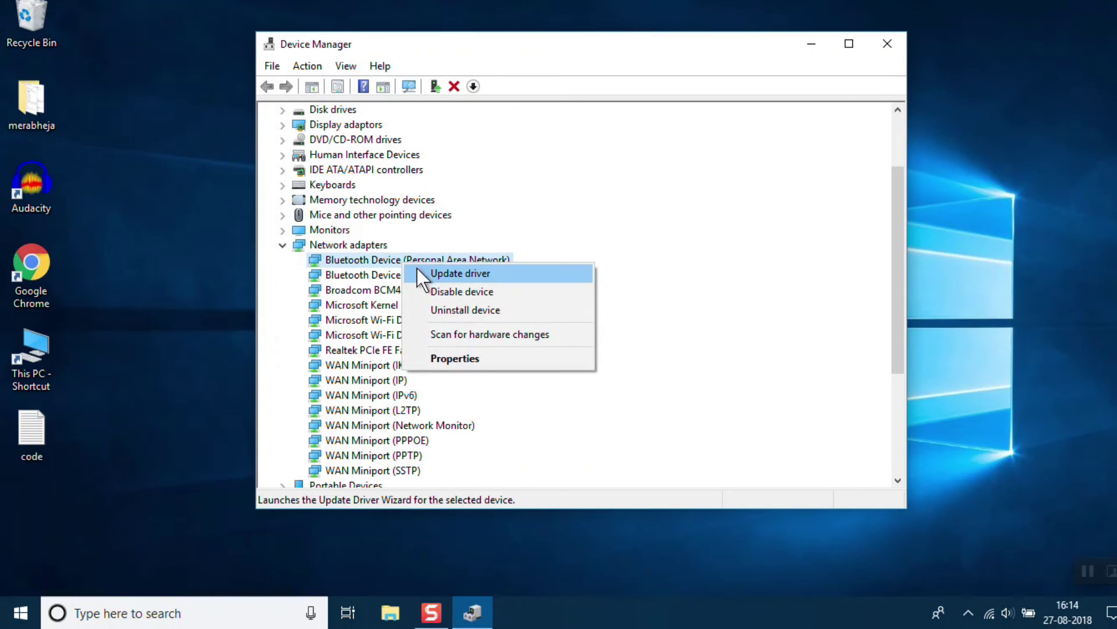
{"action": "left_click", "coordinate": [447, 308]}
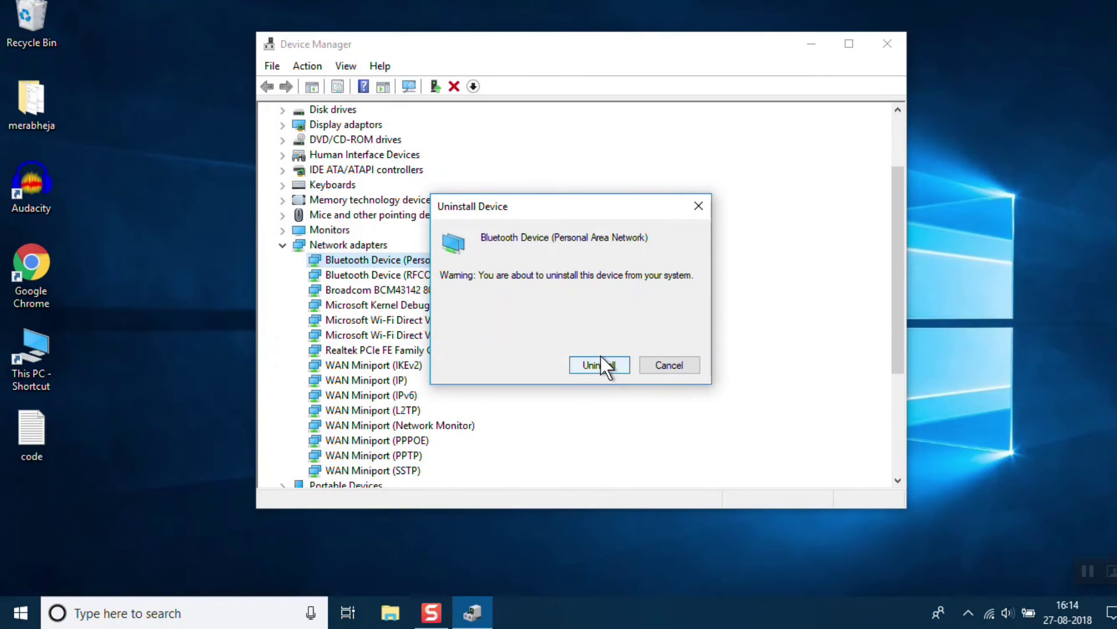
{"action": "left_click", "coordinate": [601, 357]}
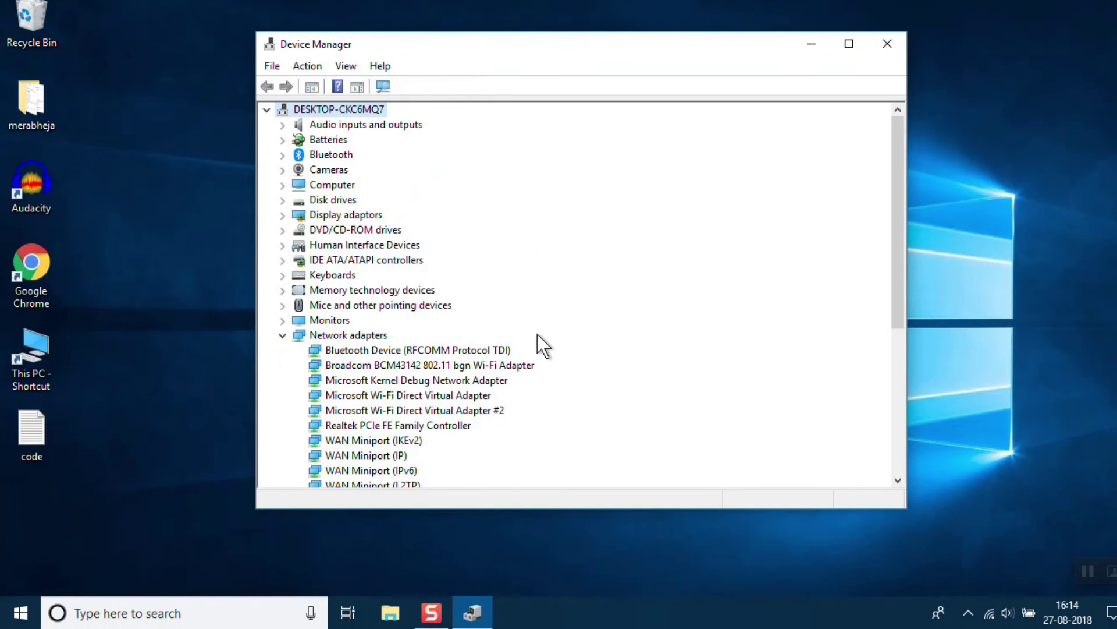
{"action": "right_click", "coordinate": [419, 352]}
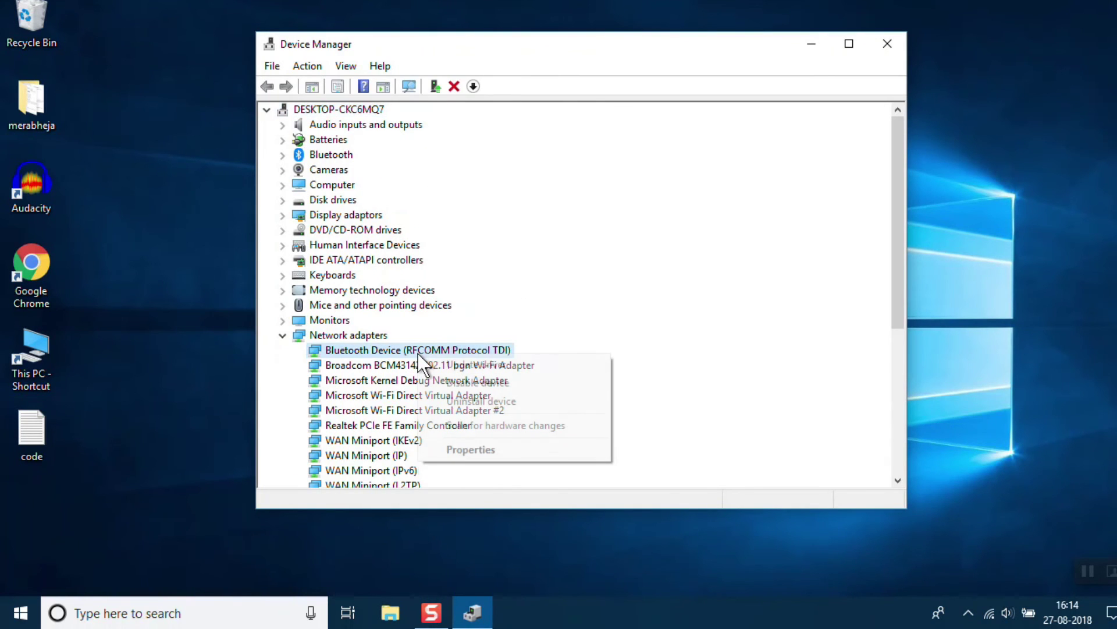
{"action": "left_click", "coordinate": [466, 401]}
{"action": "left_click", "coordinate": [599, 361]}
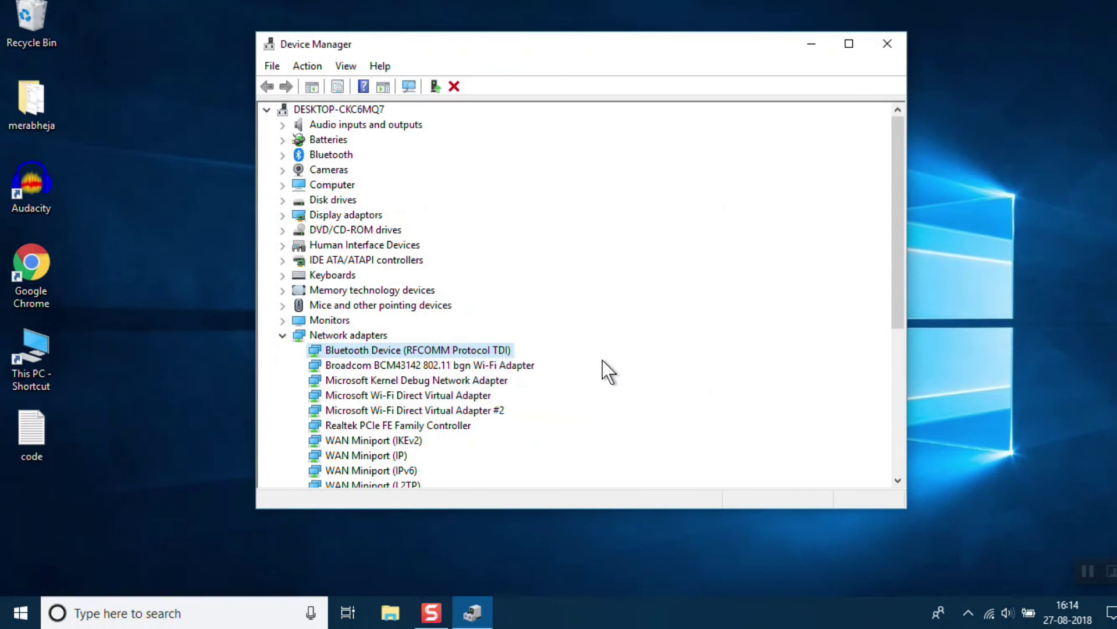
- Uninstall the Broadcom Wi-Fi and Microsoft Kernel Debug adapters, then collapse Network adapters
{"action": "right_click", "coordinate": [444, 350]}
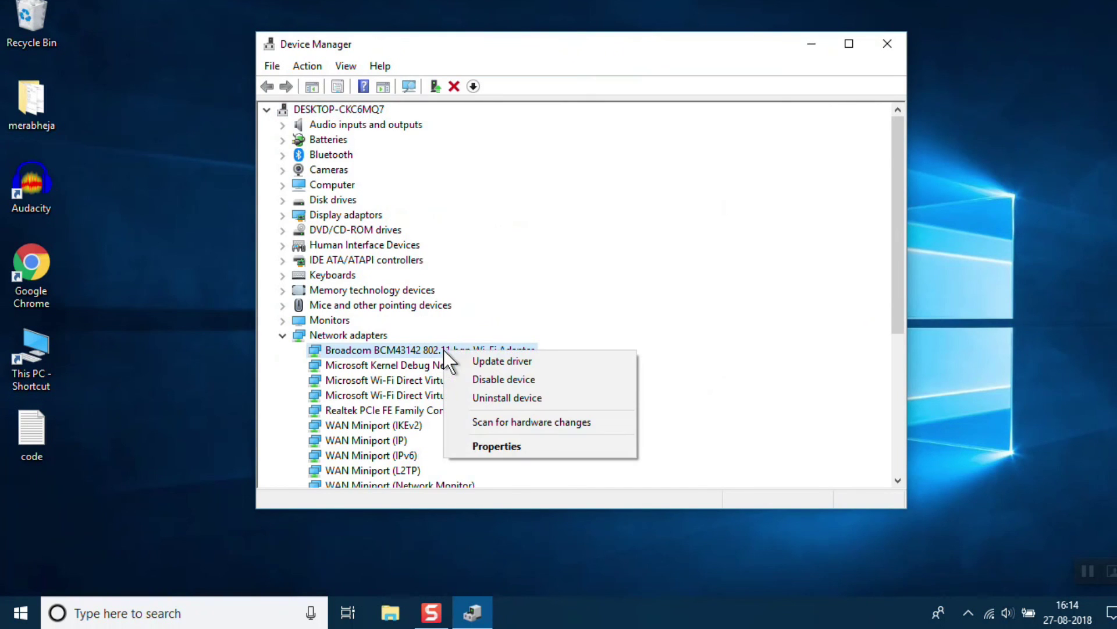
{"action": "left_click", "coordinate": [480, 395]}
{"action": "left_click", "coordinate": [593, 362]}
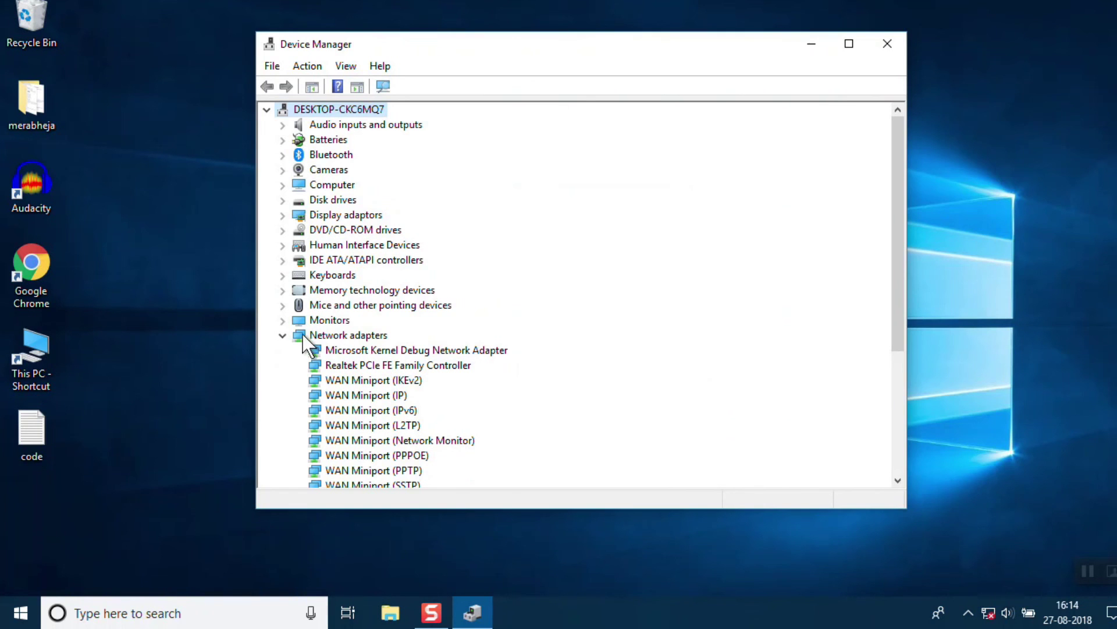
{"action": "right_click", "coordinate": [338, 355]}
{"action": "left_click", "coordinate": [368, 391]}
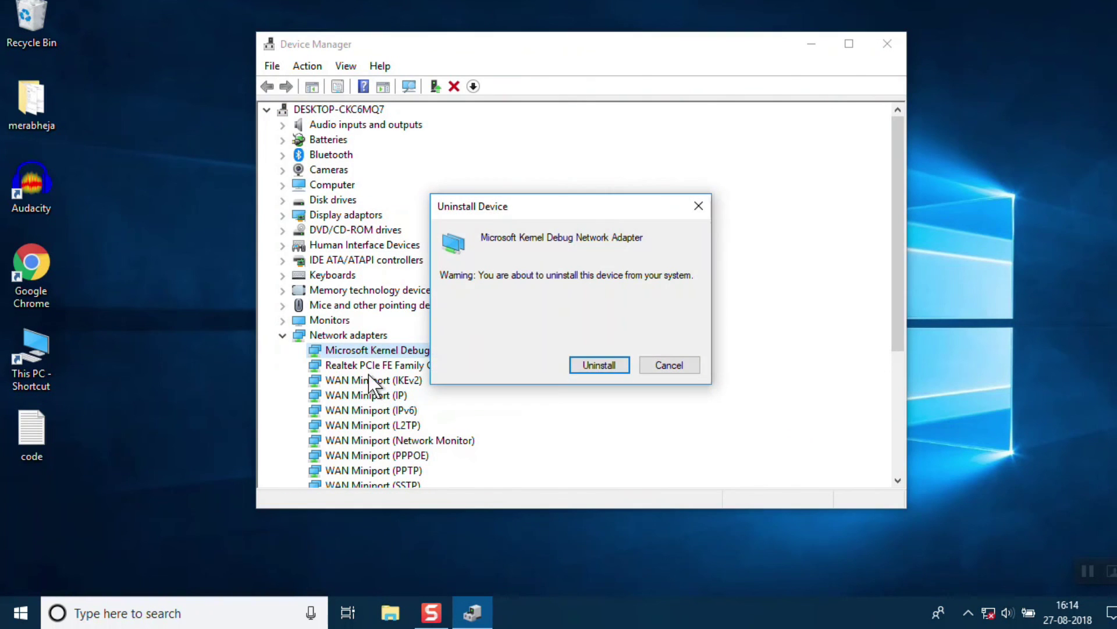
{"action": "left_click", "coordinate": [605, 367]}
{"action": "left_click", "coordinate": [344, 340]}
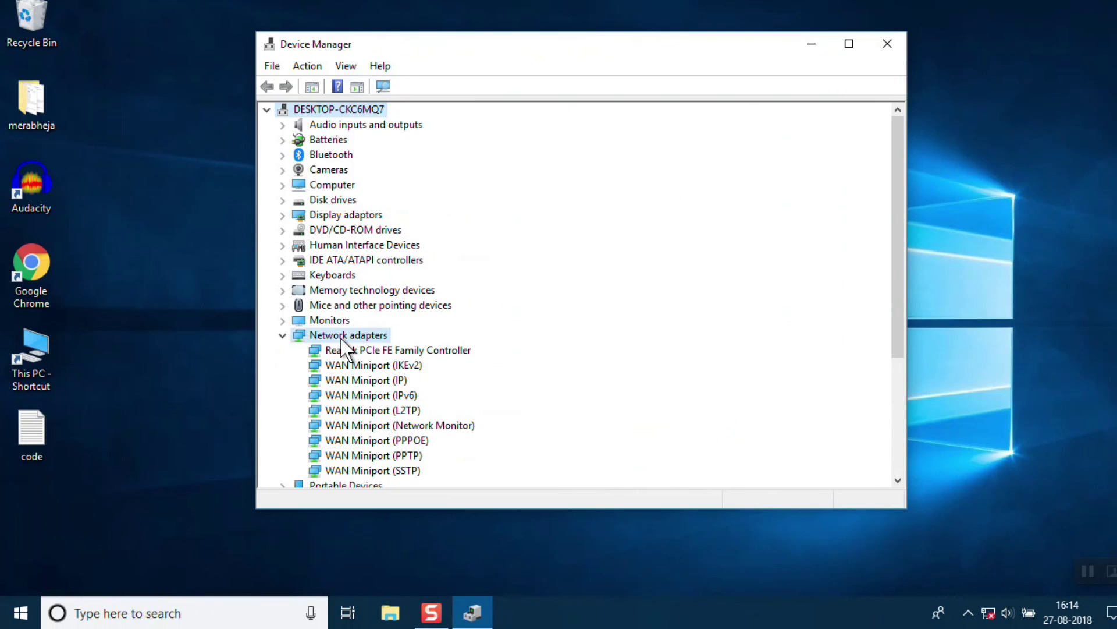
{"action": "left_click", "coordinate": [287, 335]}
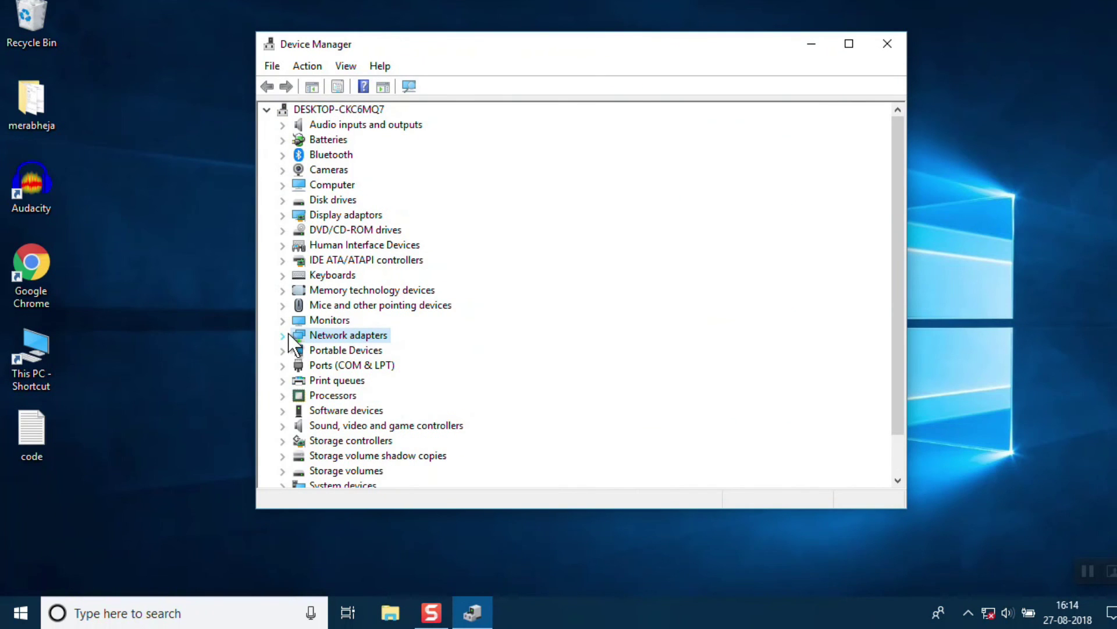
- Run Action > Scan for hardware changes to reinstall the adapters, then close Device Manager
{"action": "left_click", "coordinate": [315, 68]}
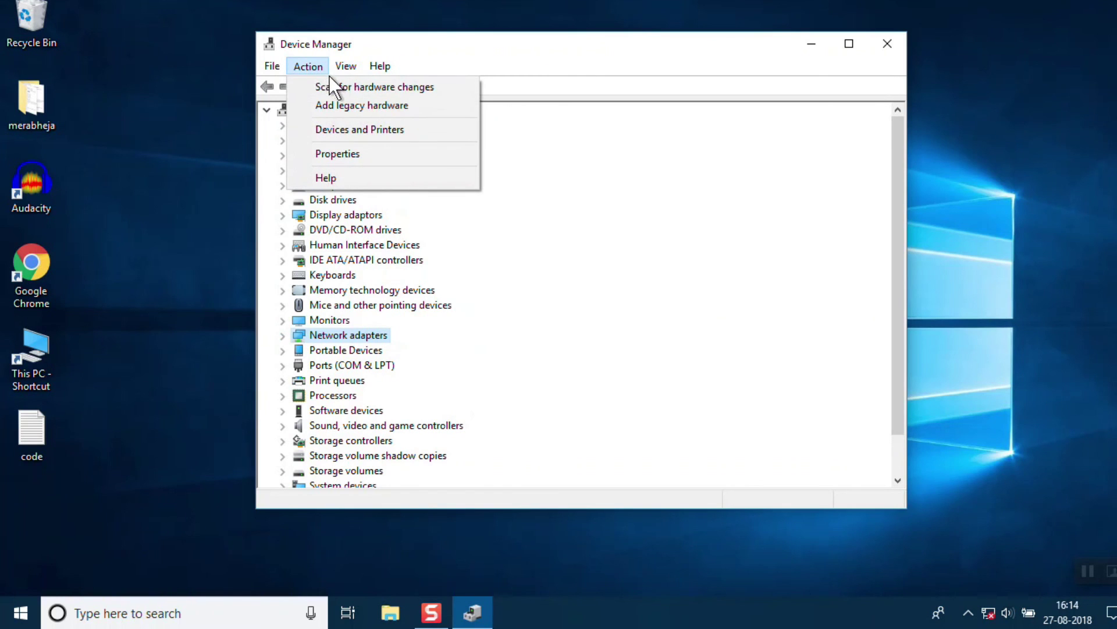
{"action": "left_click", "coordinate": [453, 89]}
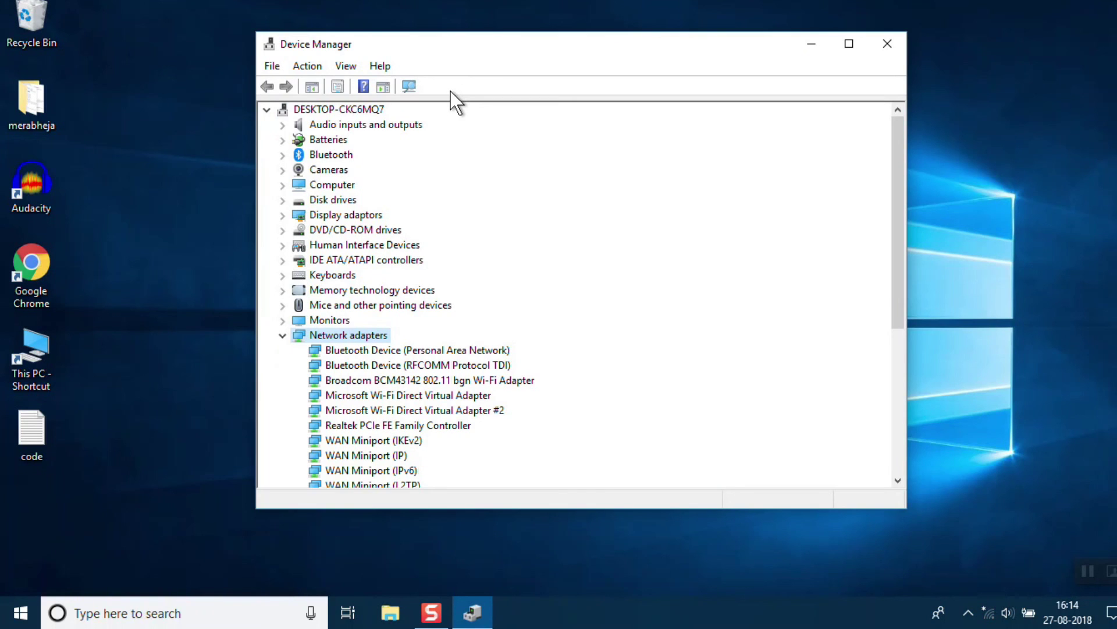
{"action": "scroll", "coordinate": [536, 162], "scroll_direction": "down", "scroll_amount": 5}
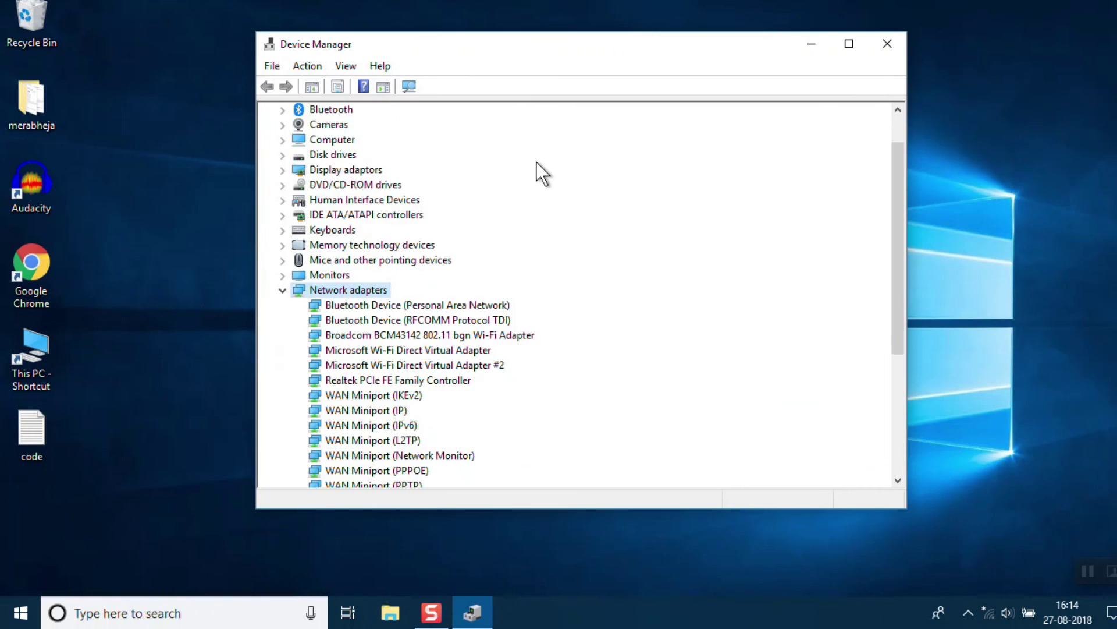
{"action": "scroll", "coordinate": [543, 164], "scroll_direction": "up", "scroll_amount": 2}
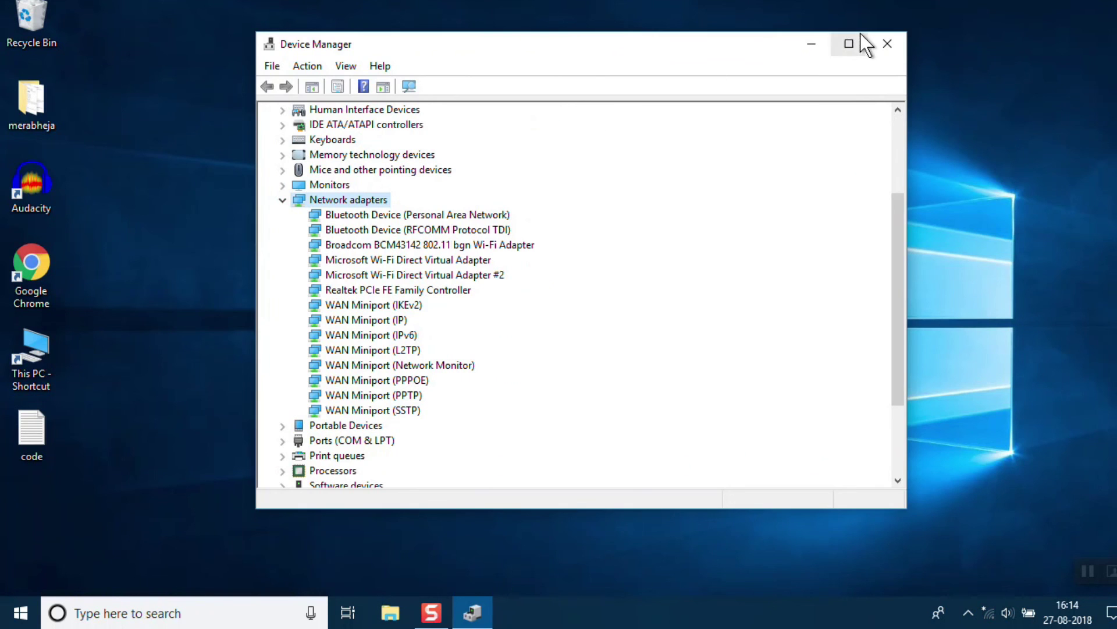
{"action": "left_click", "coordinate": [884, 42]}
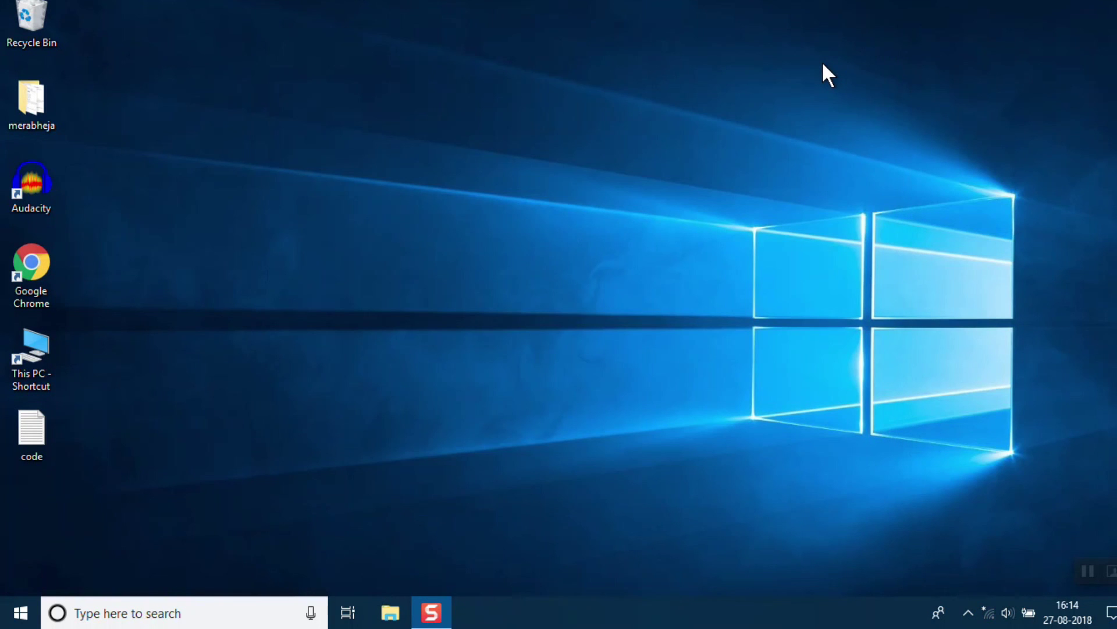